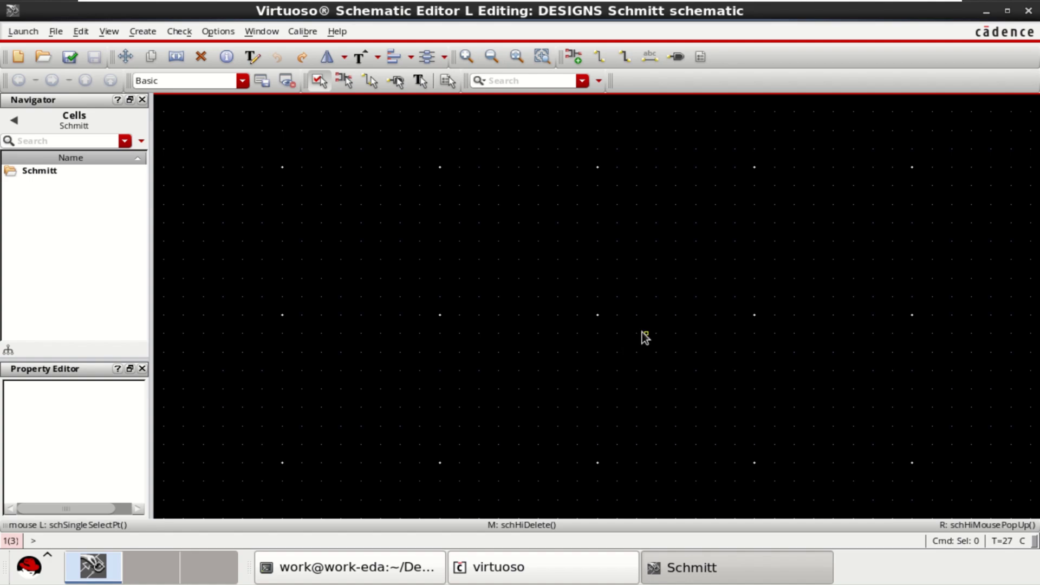
- Place two gpdk045 pmos1v transistors, PM0 and PM1, one above the other
click(575, 57)
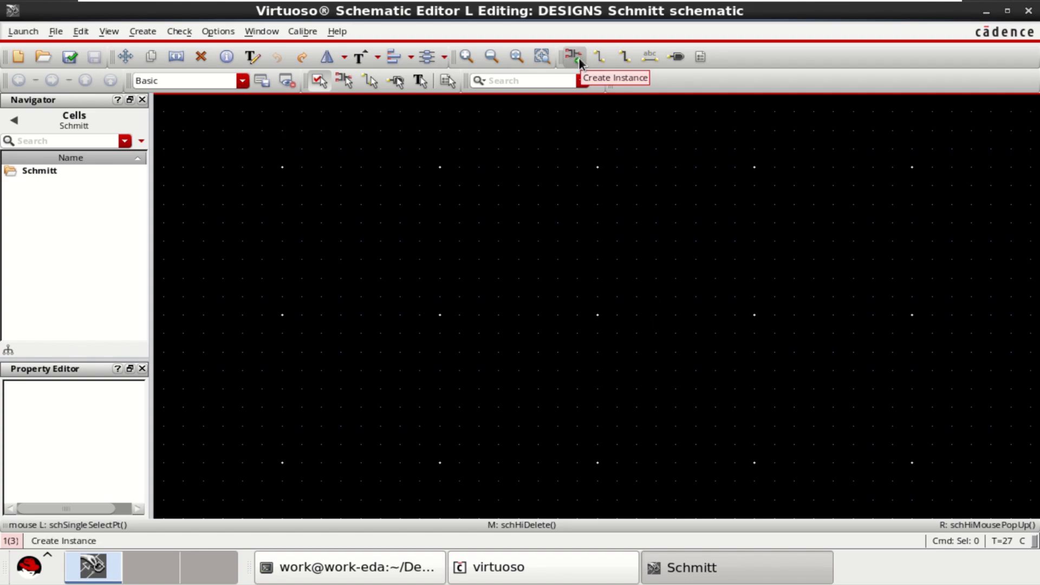
click(578, 61)
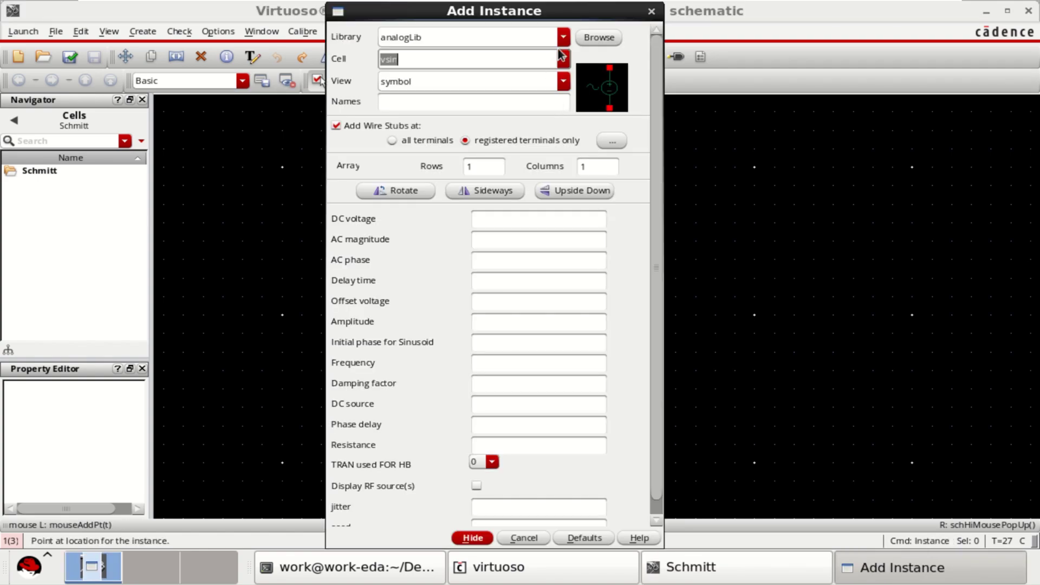
click(564, 37)
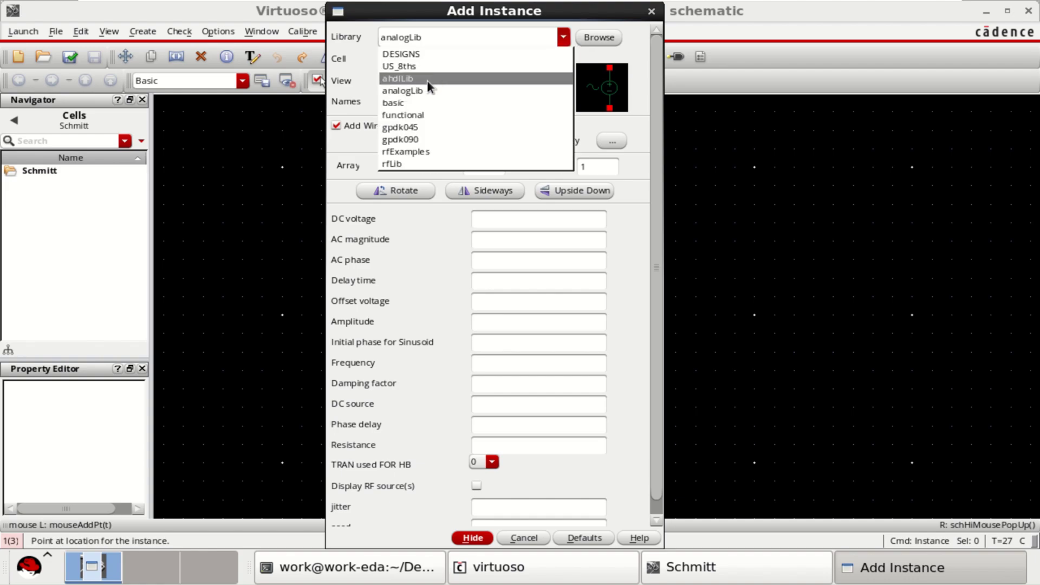
click(421, 128)
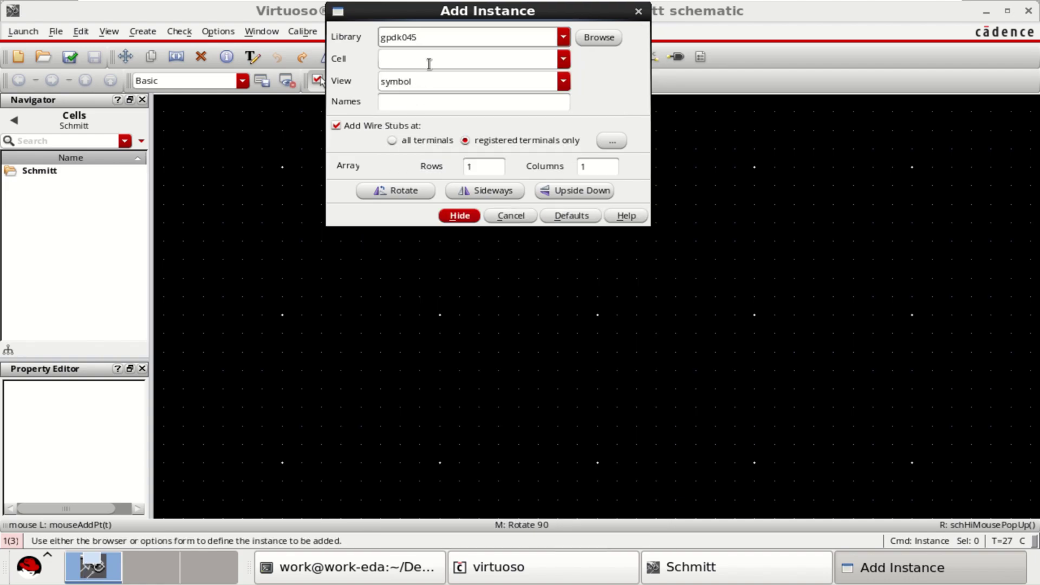
click(517, 59)
text(pmos1v)
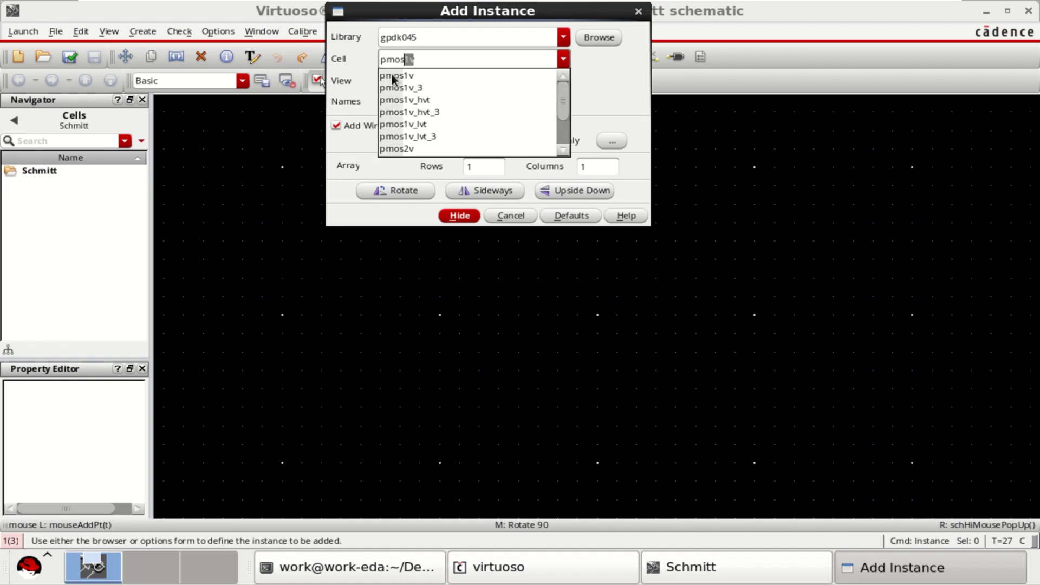
click(391, 74)
click(459, 216)
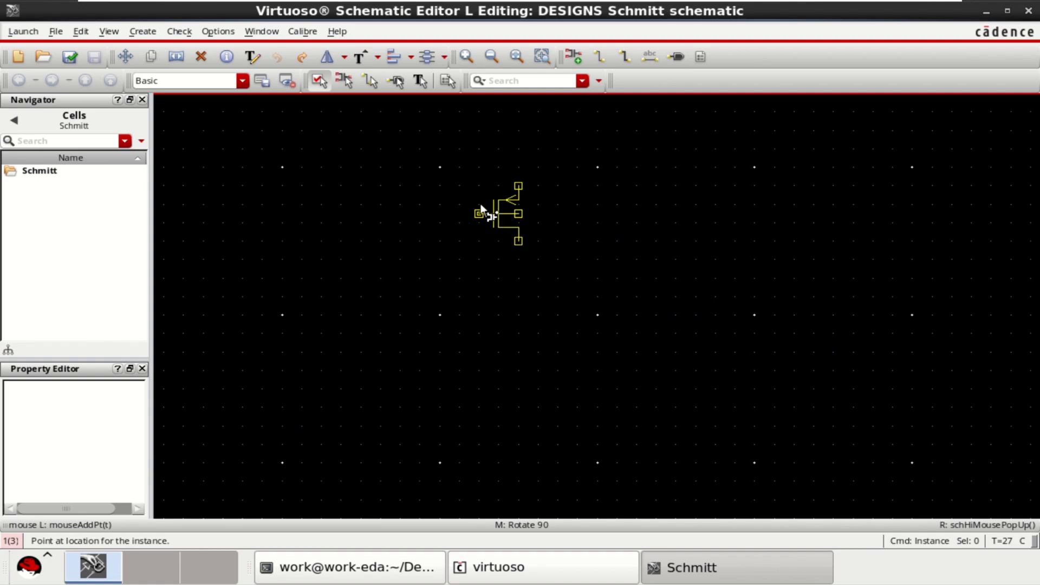
click(480, 193)
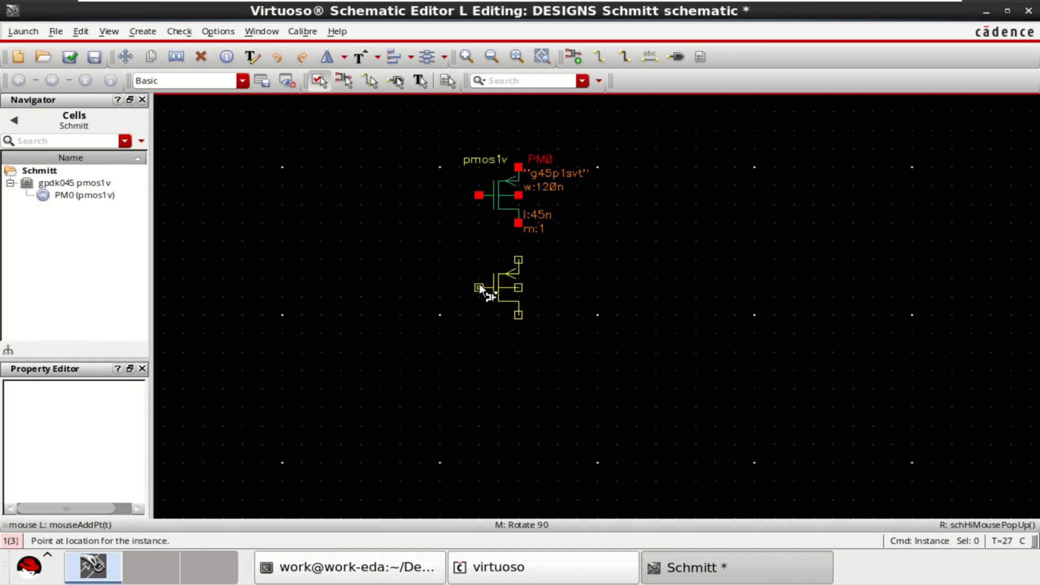
click(479, 286)
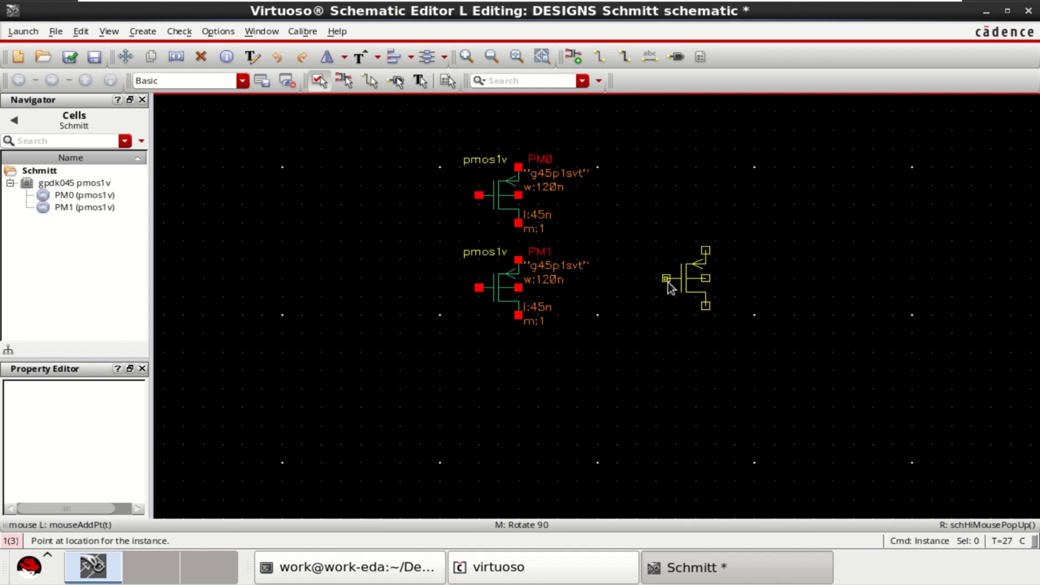
key(Escape)
- Switch the cell to nmos1v and place NM0 and NM1 below PM1
click(574, 57)
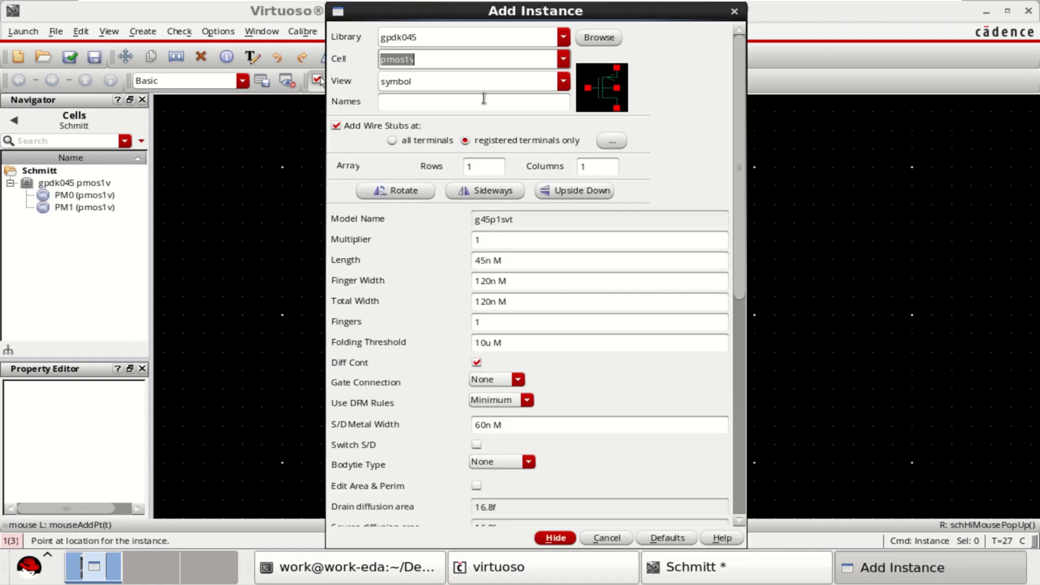
click(382, 61)
text(n)
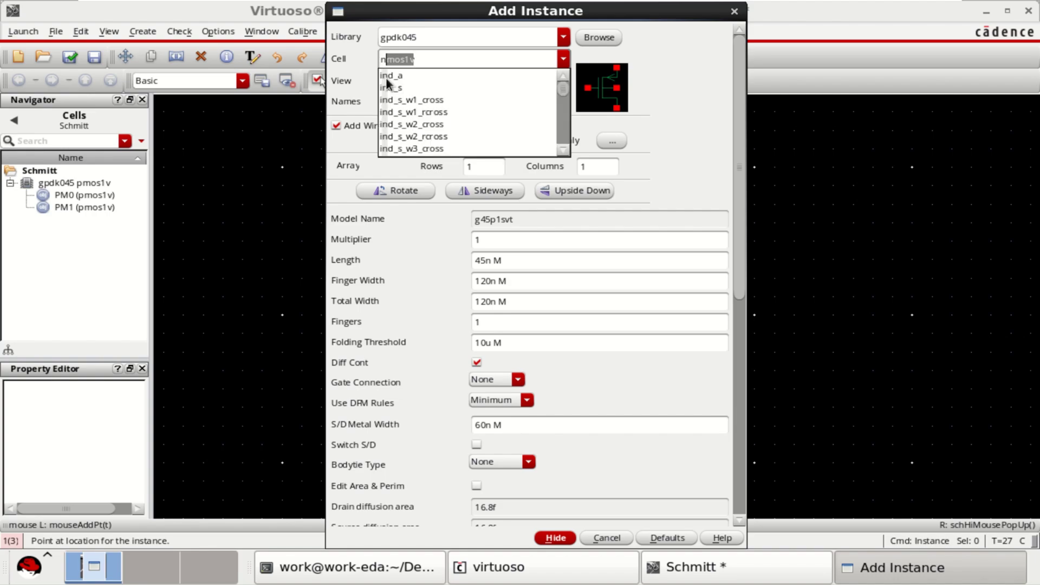
click(556, 538)
click(556, 538)
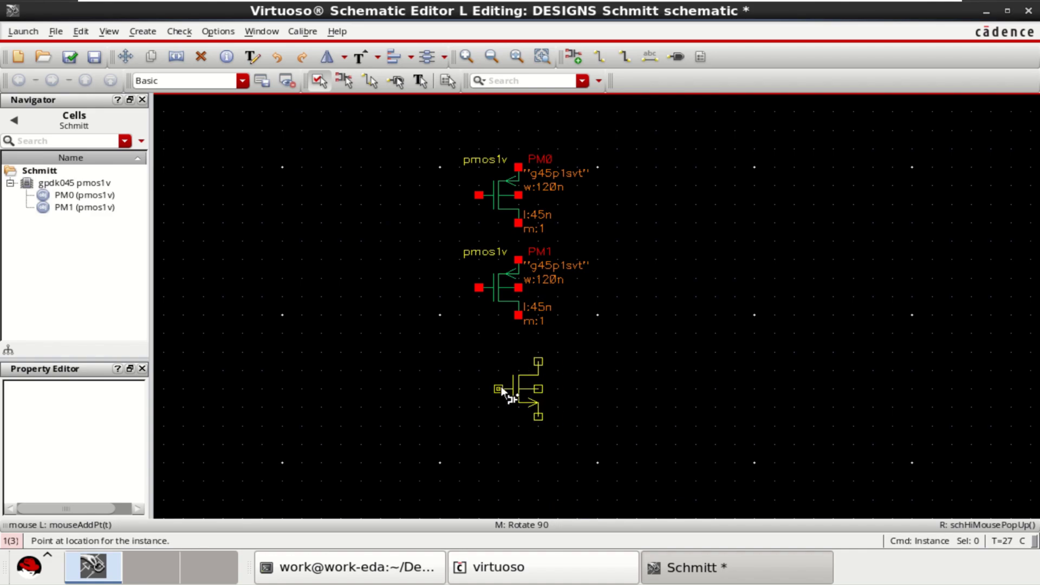
click(478, 388)
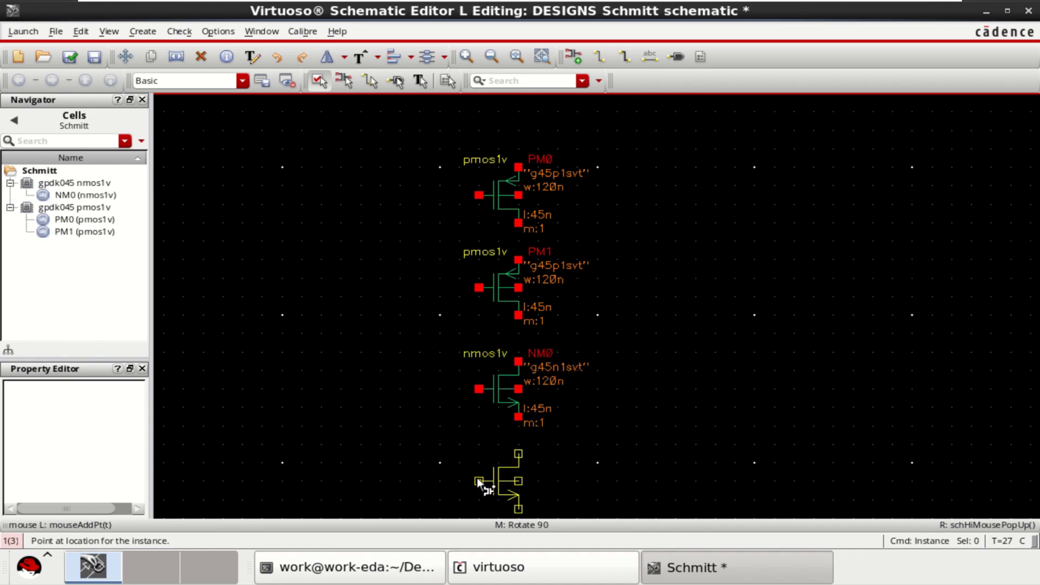
click(477, 478)
- Tie the gates of PM0, PM1, NM0 and NM1 to one vertical wire on the left
key(Escape)
key(f)
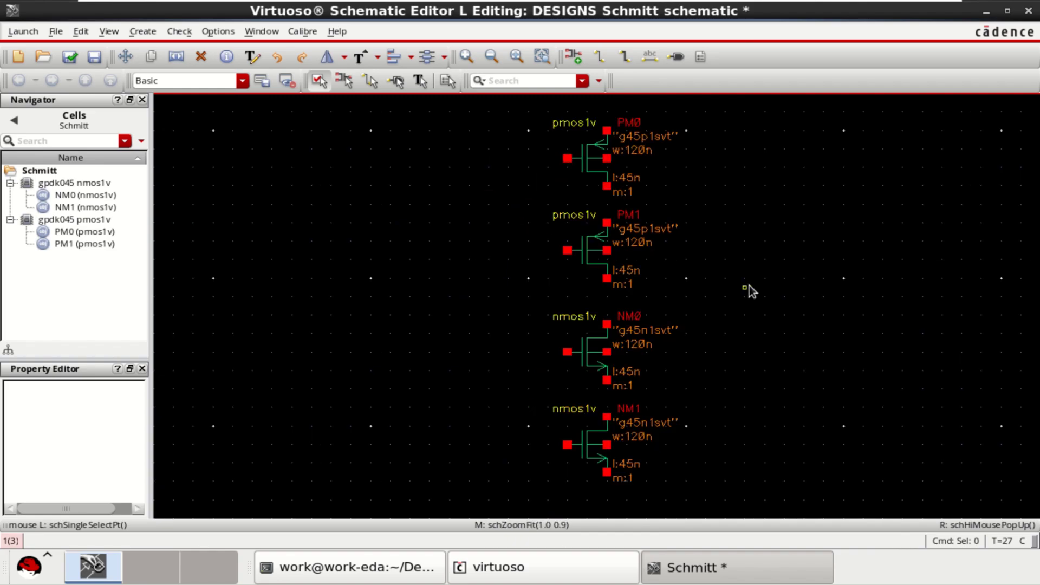
click(599, 57)
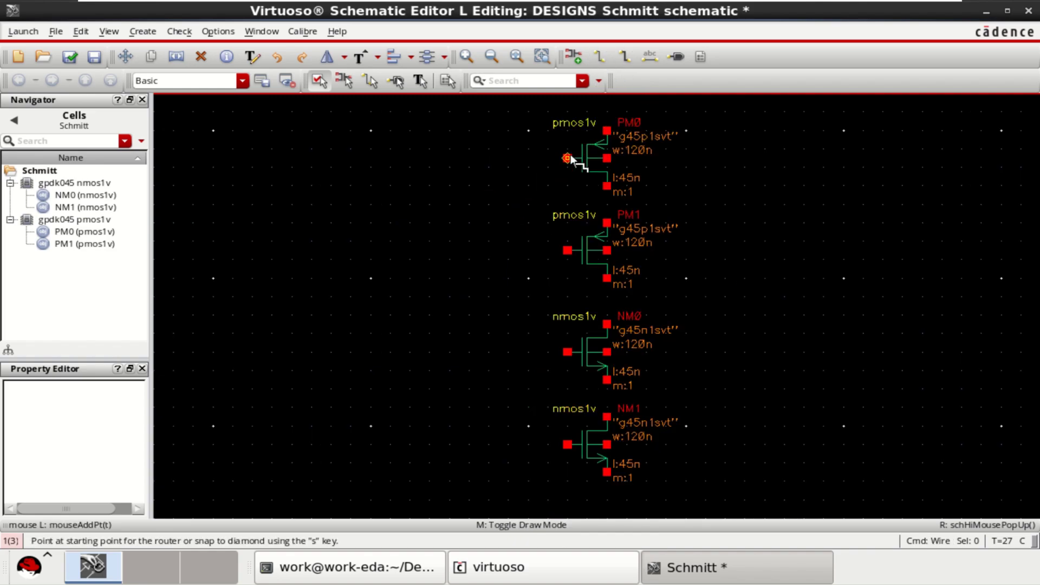
click(567, 159)
click(541, 158)
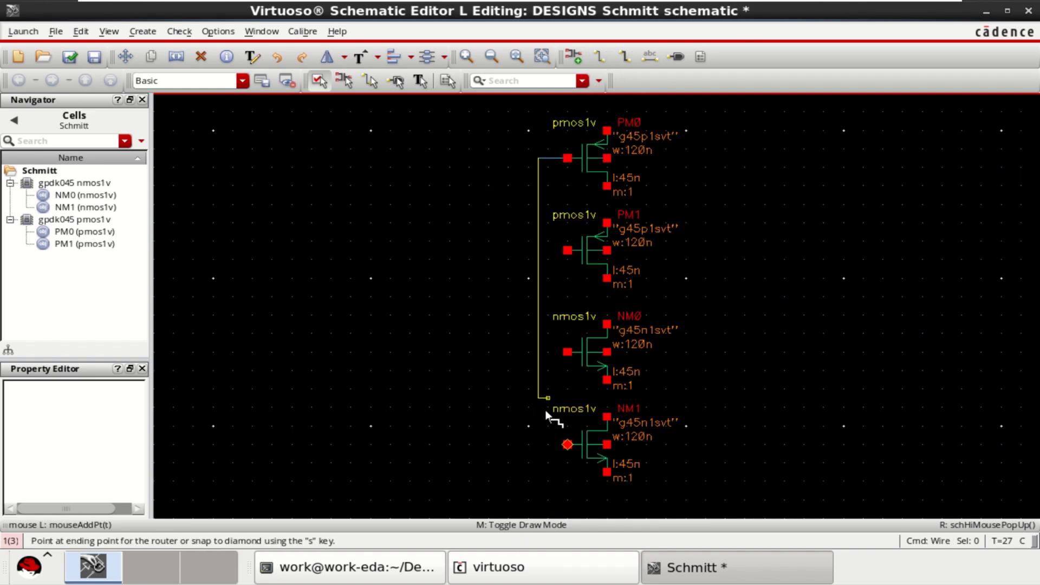
click(565, 446)
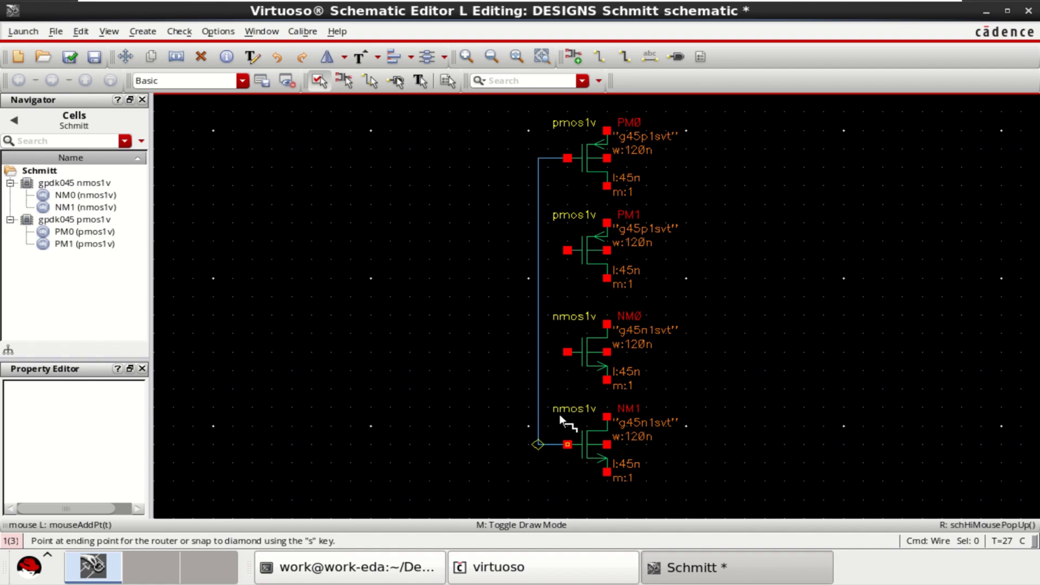
click(567, 353)
click(539, 352)
click(567, 250)
click(540, 251)
- Wire PM0 to PM1, PM1 to NM0, and NM0 to NM1 in series
click(606, 186)
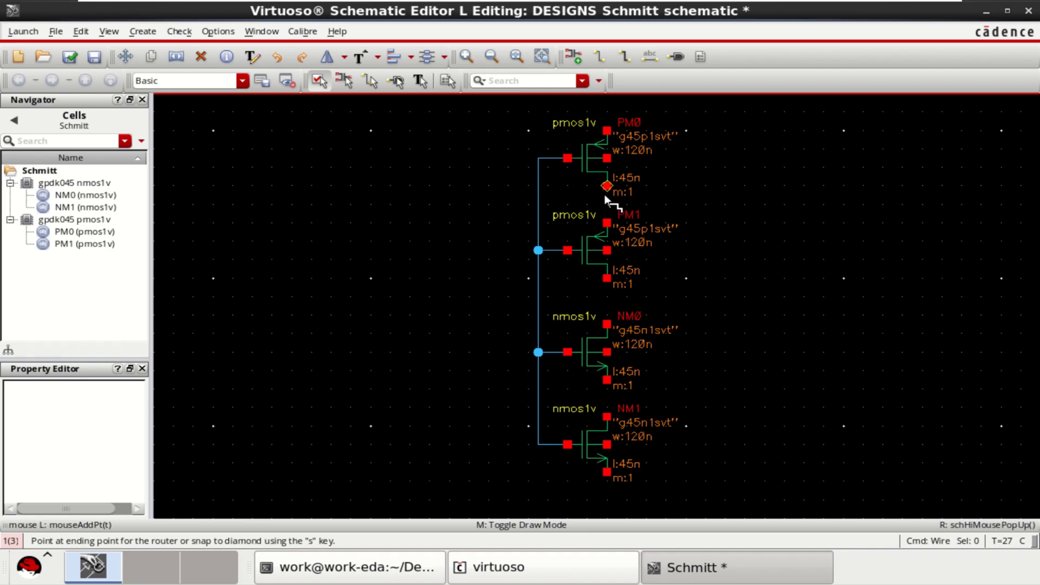
click(606, 223)
click(606, 278)
click(607, 325)
click(606, 380)
click(606, 417)
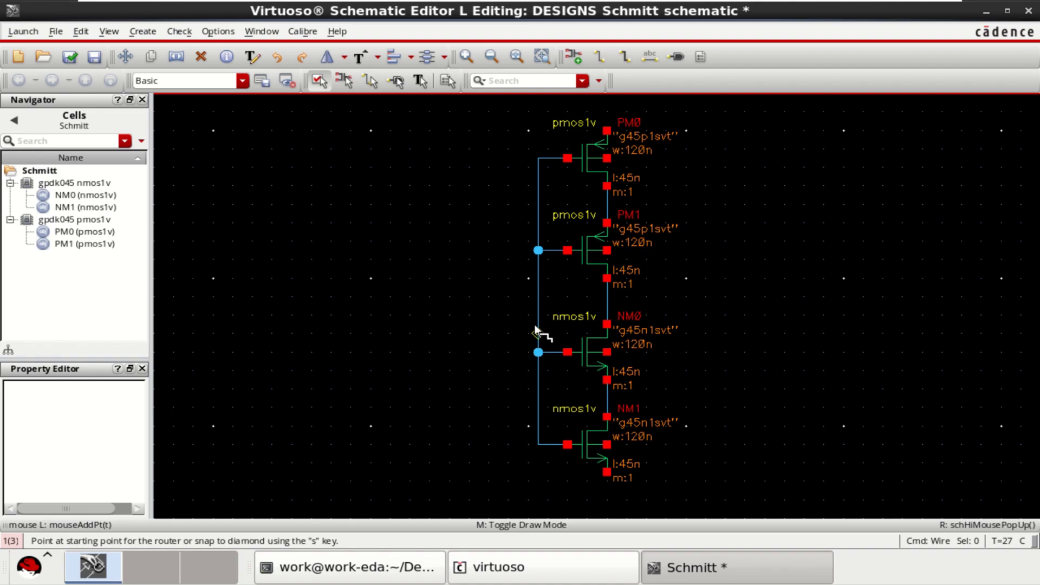
- Create an input-direction pin named VSINE and place it left of the transistors
click(675, 57)
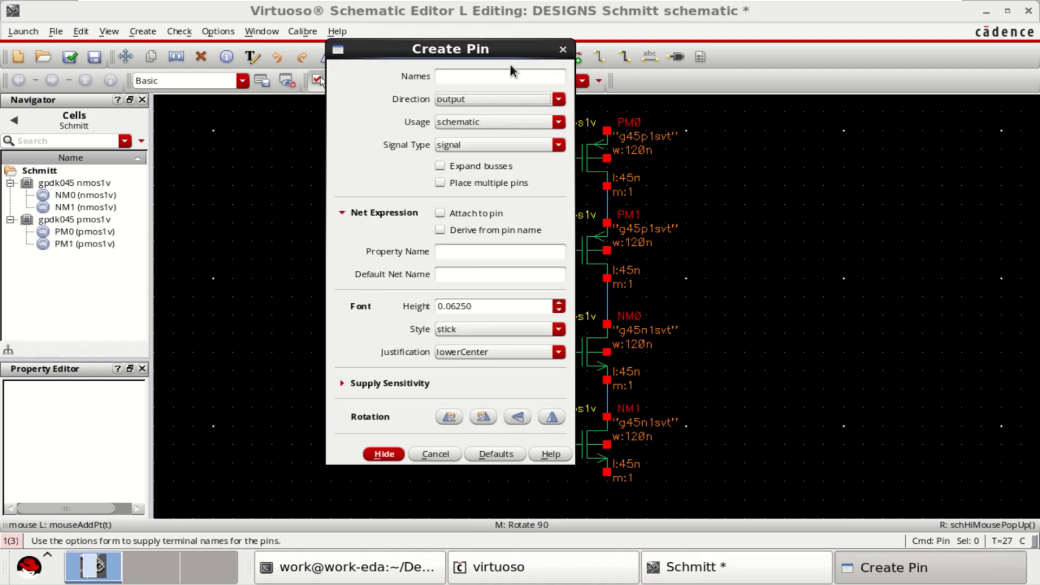
click(491, 76)
text(VSINE)
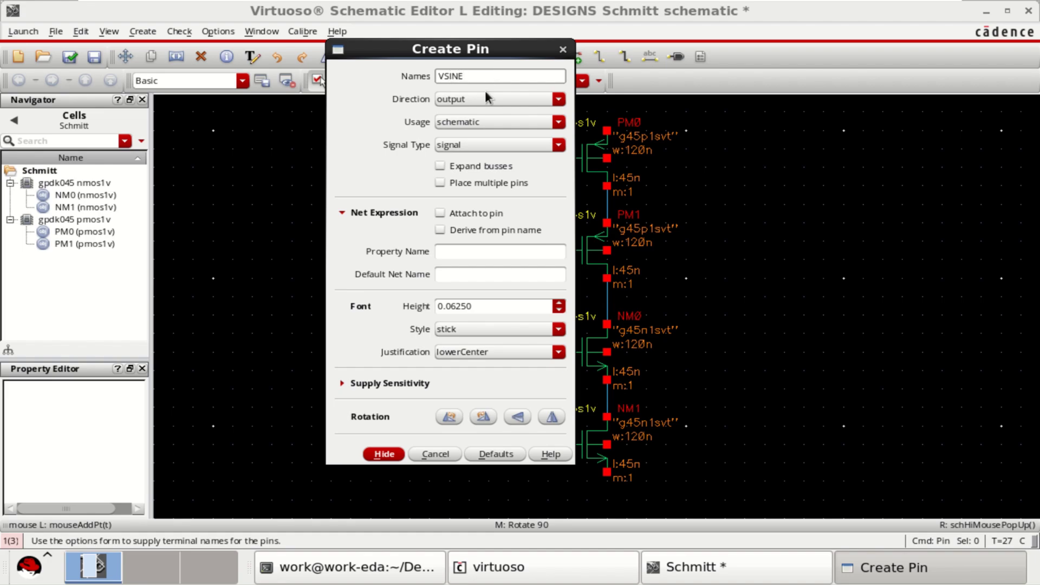
click(486, 99)
click(477, 114)
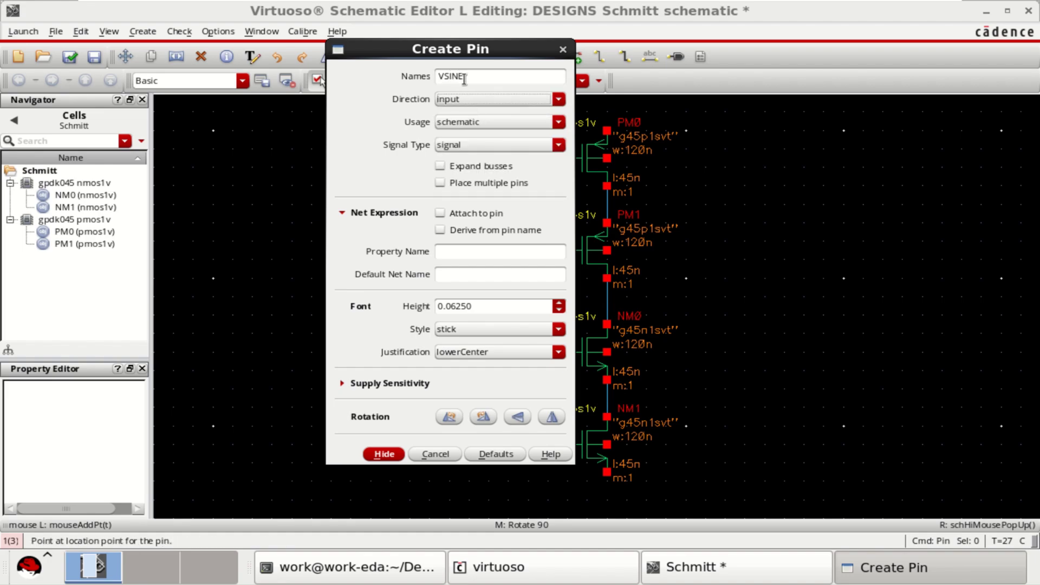
drag(465, 76, 440, 101)
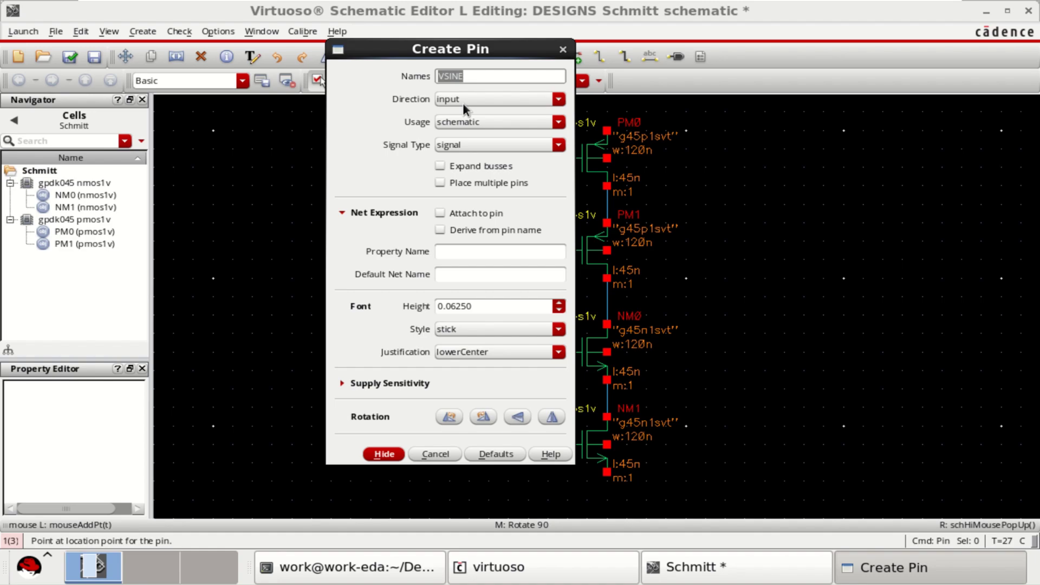
click(384, 454)
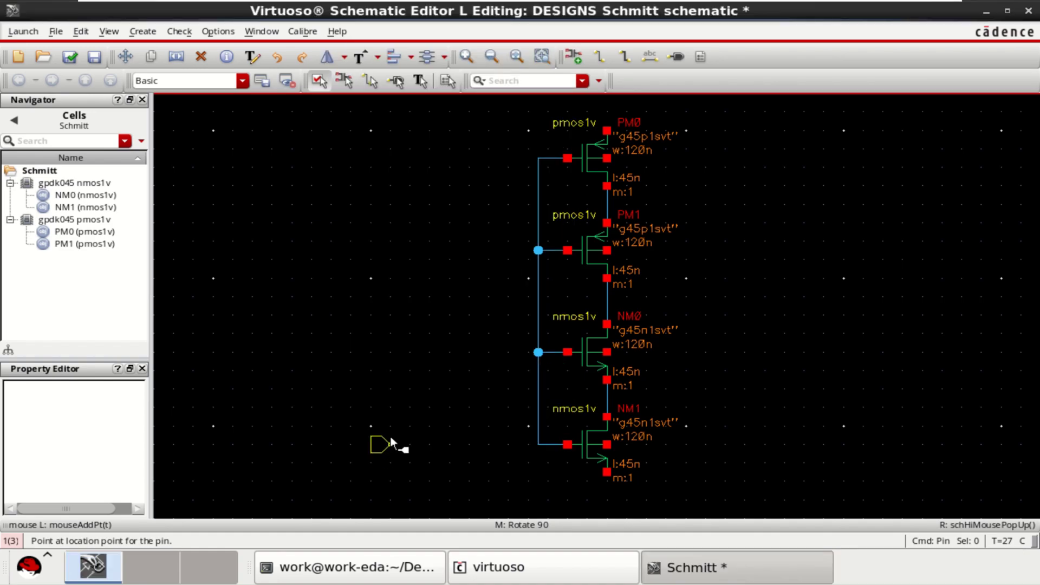
click(447, 298)
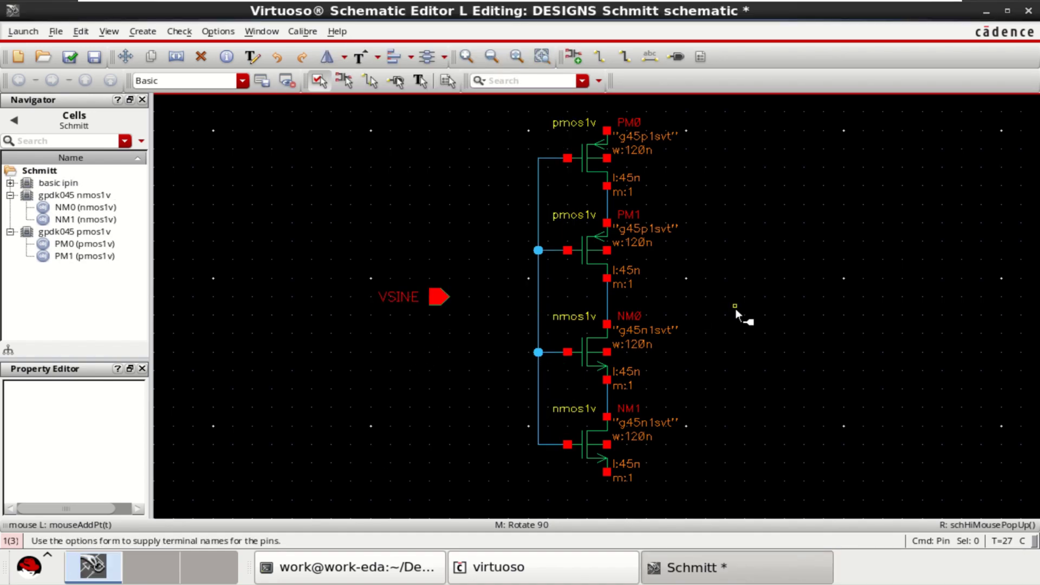
- Connect the VSINE pin to the shared gate wire
click(599, 57)
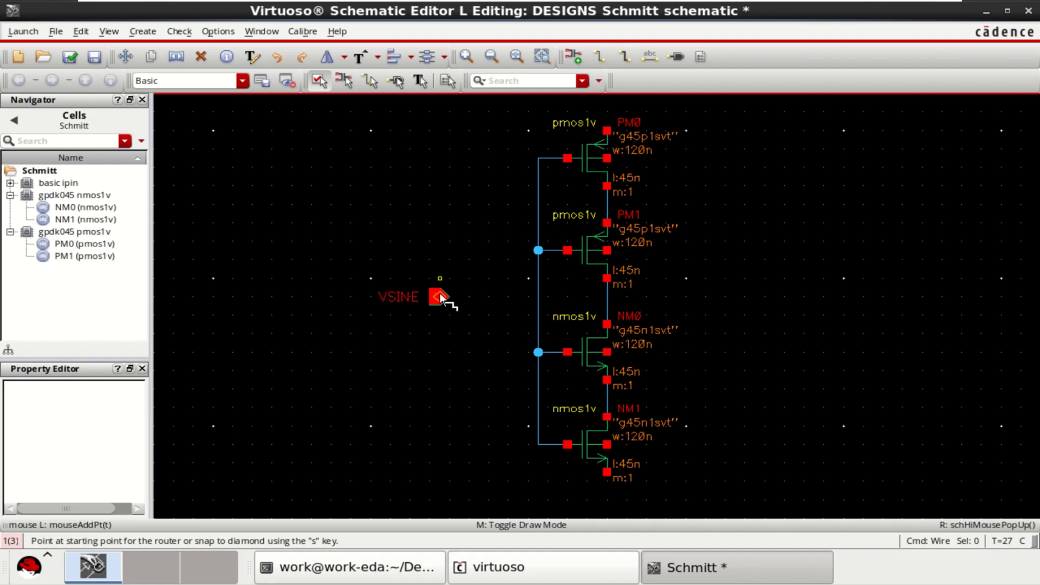
click(440, 297)
click(538, 297)
key(Escape)
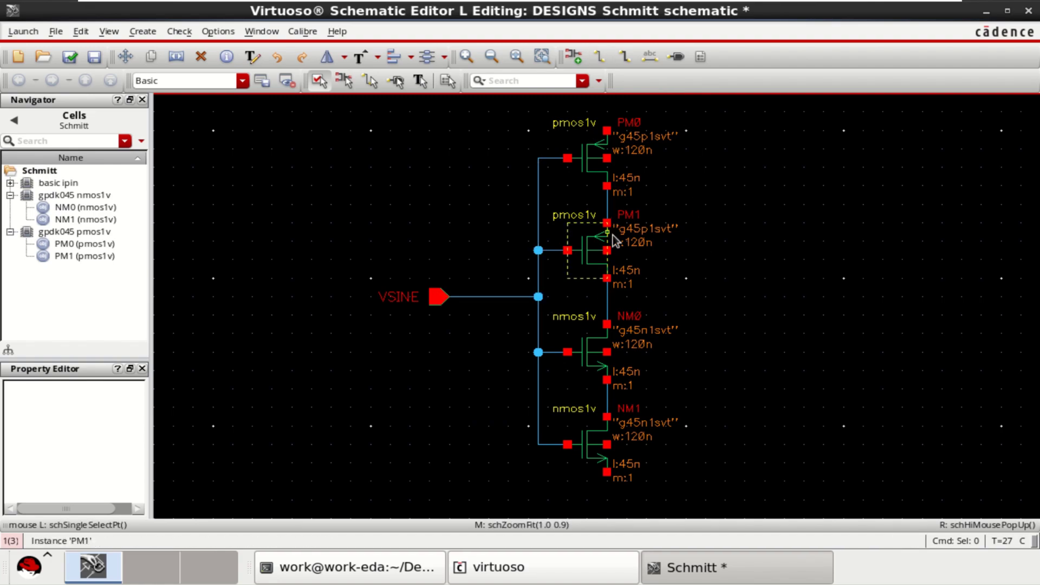
- Wire the remaining PM0/PM1 and NM0/NM1 terminals to their adjacent nets
click(601, 59)
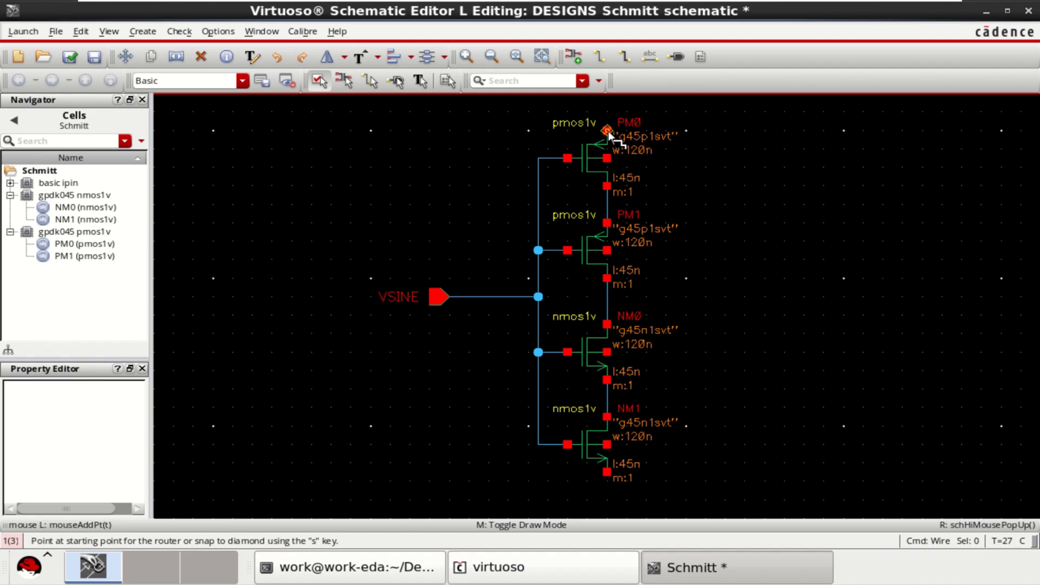
click(608, 159)
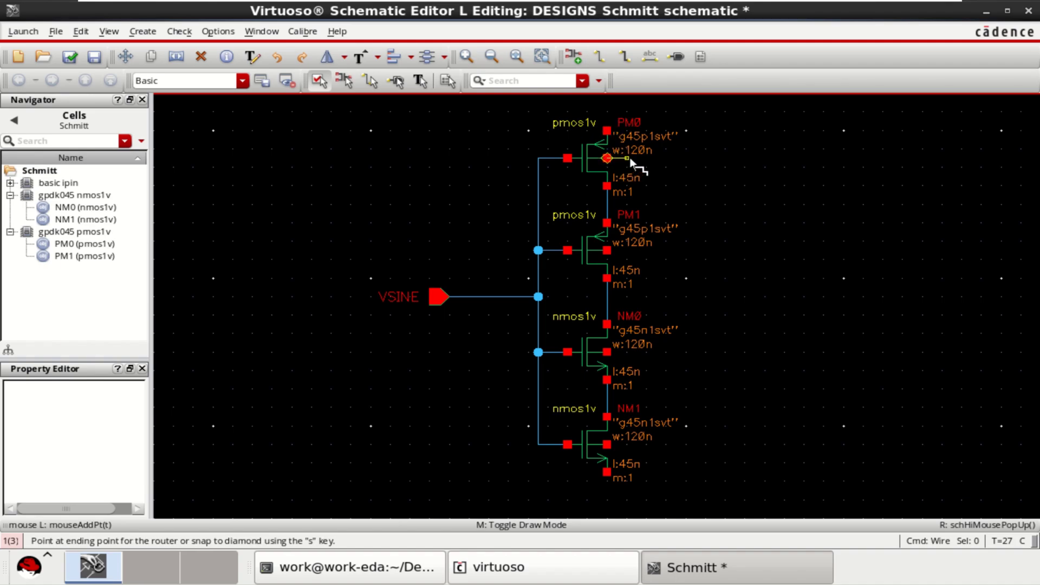
click(607, 131)
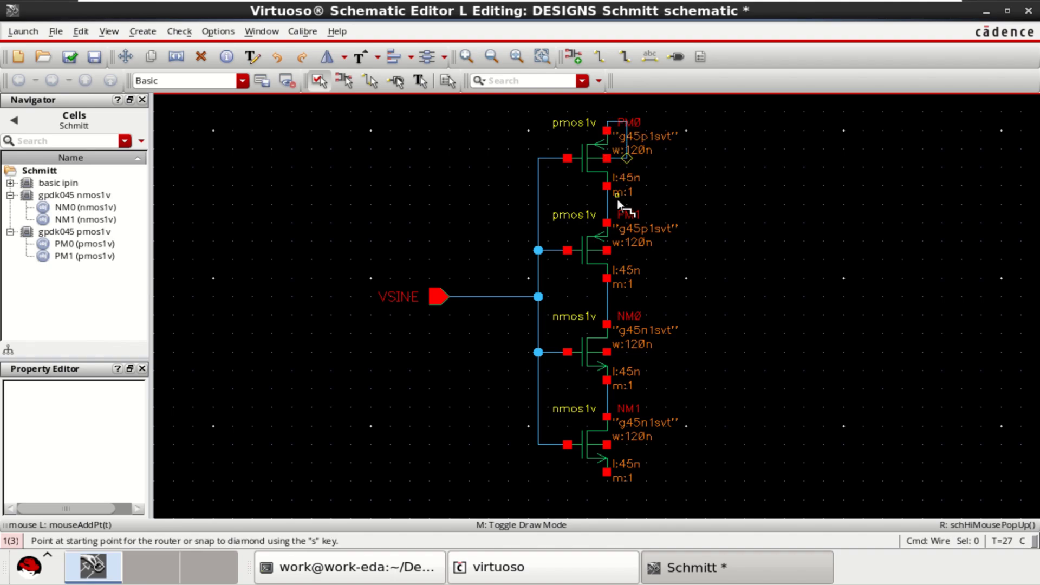
click(608, 250)
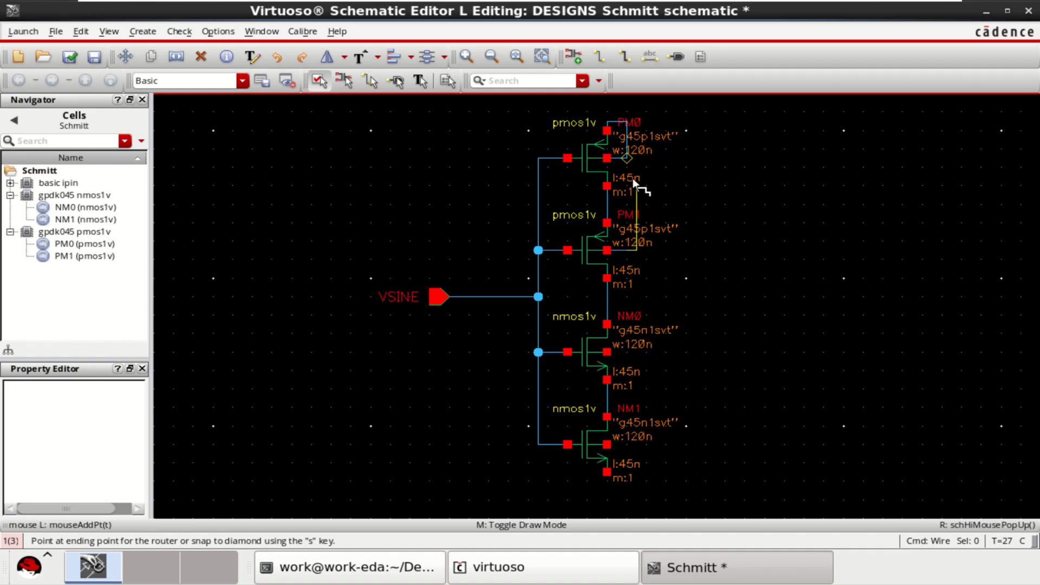
click(628, 158)
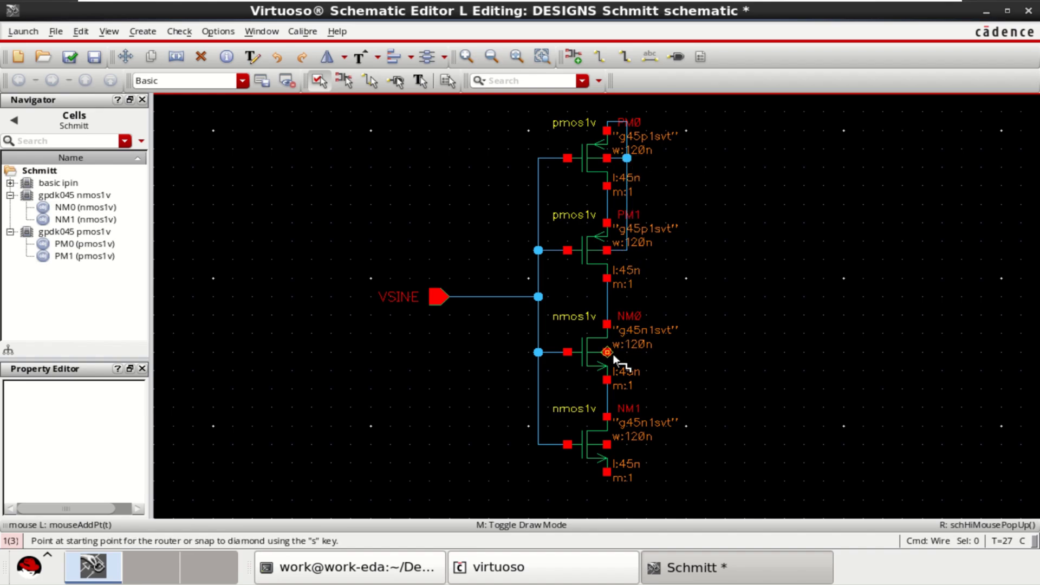
click(608, 352)
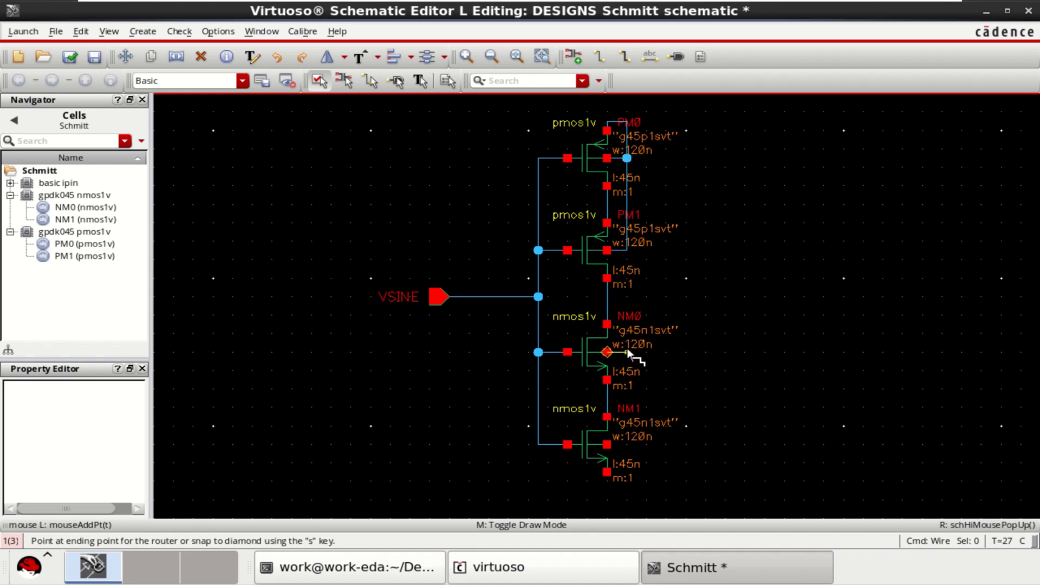
click(628, 481)
click(606, 472)
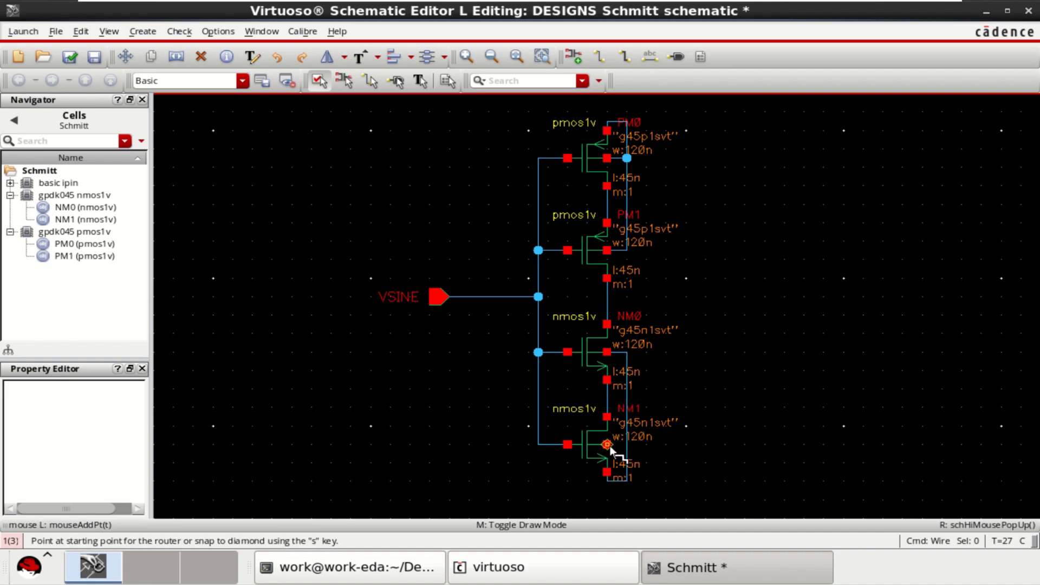
click(608, 445)
click(626, 460)
key(Escape)
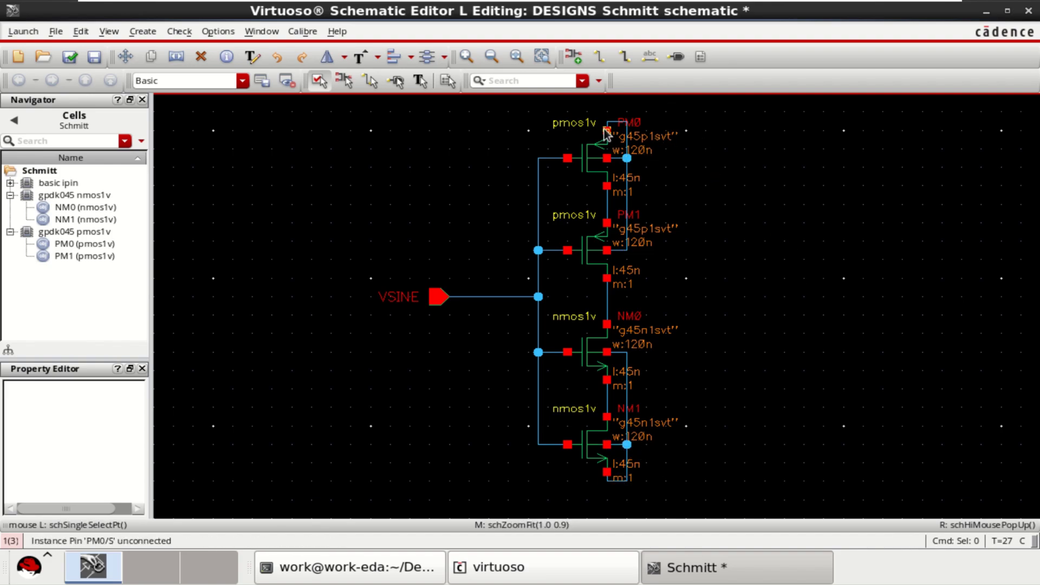
- Place an nmos1v transistor NM2, rotated 90 degrees, right of the stack
click(573, 56)
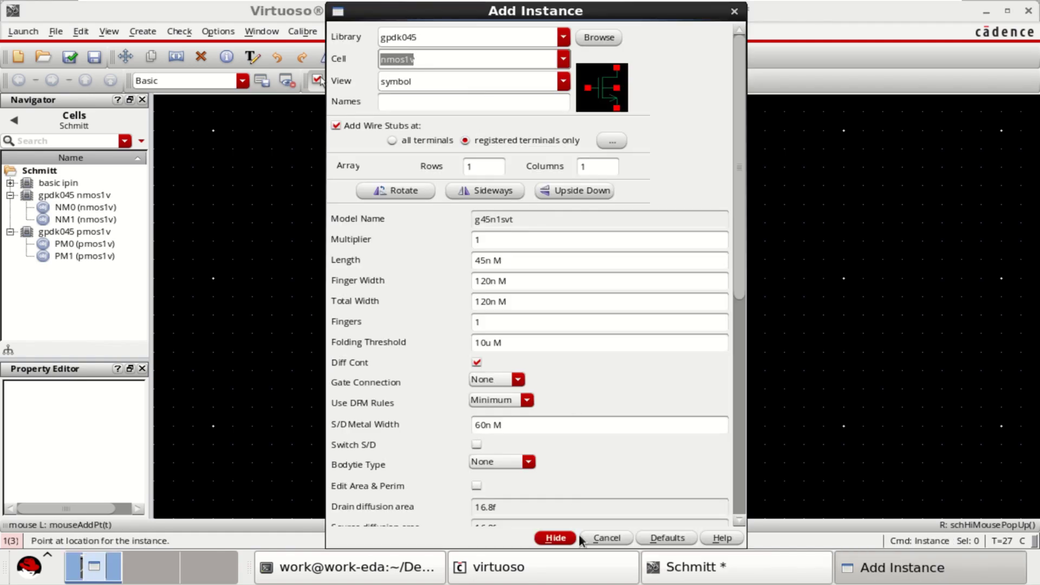
click(558, 538)
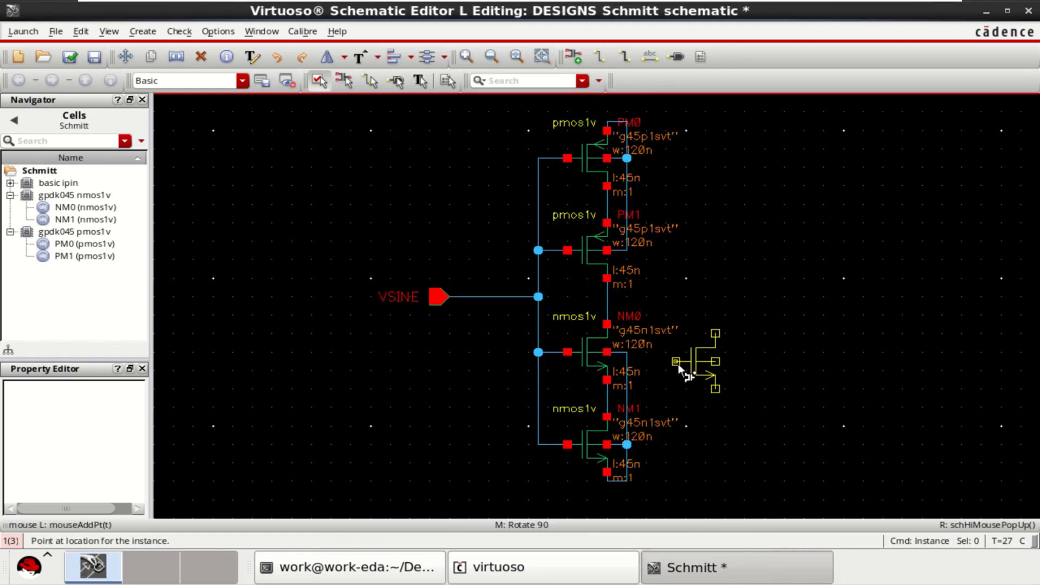
middle_click(712, 371)
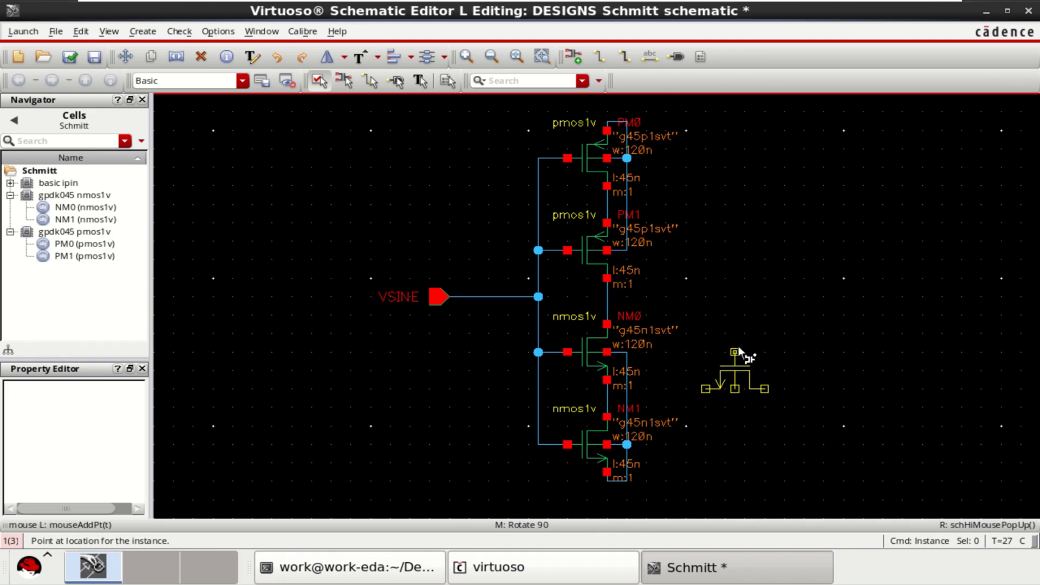
click(739, 349)
key(Escape)
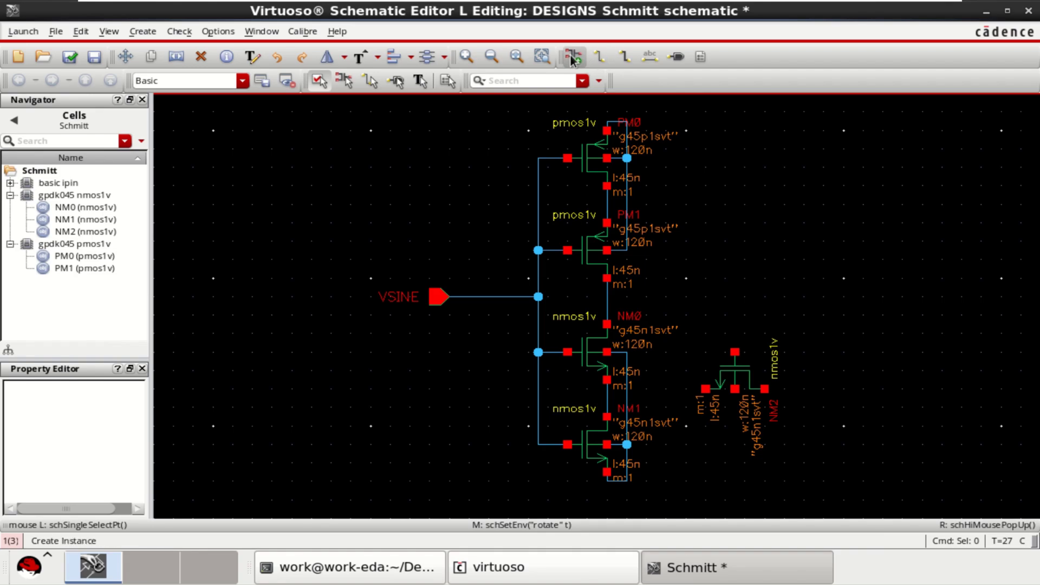
- Place a rotated pmos1v transistor PM2 above NM2
click(574, 56)
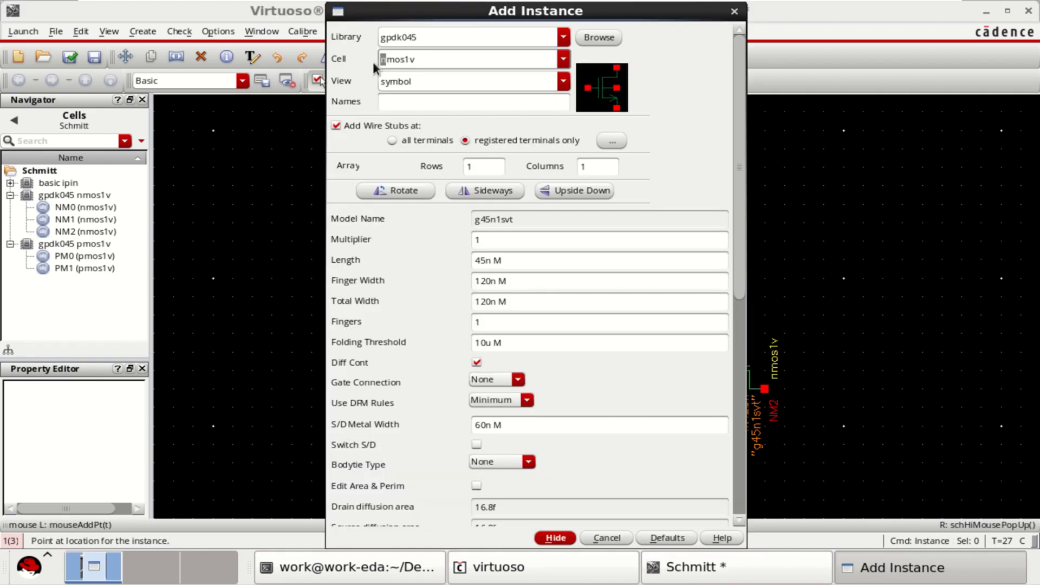
text(p)
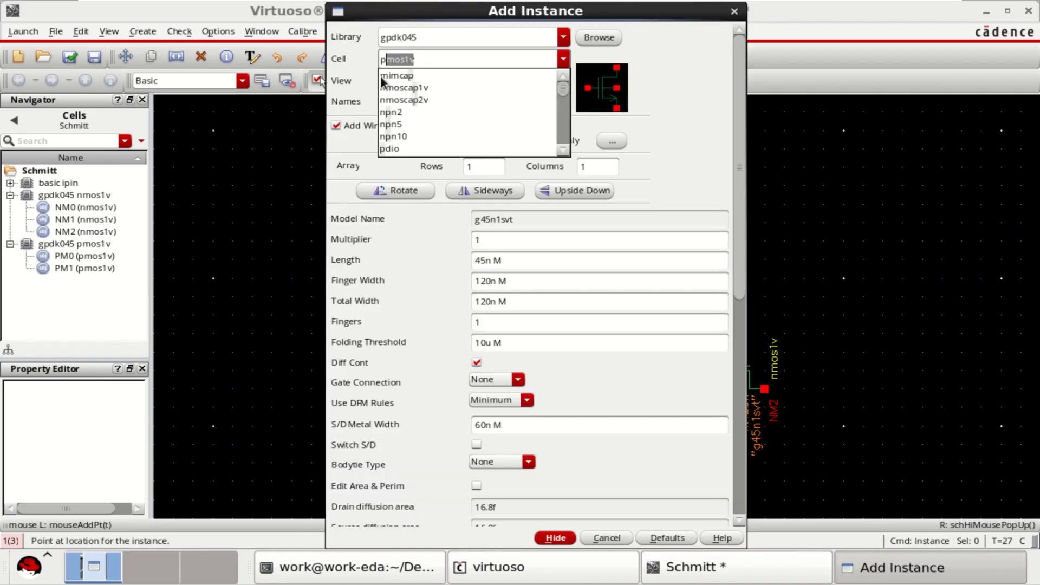
key(Return)
click(556, 538)
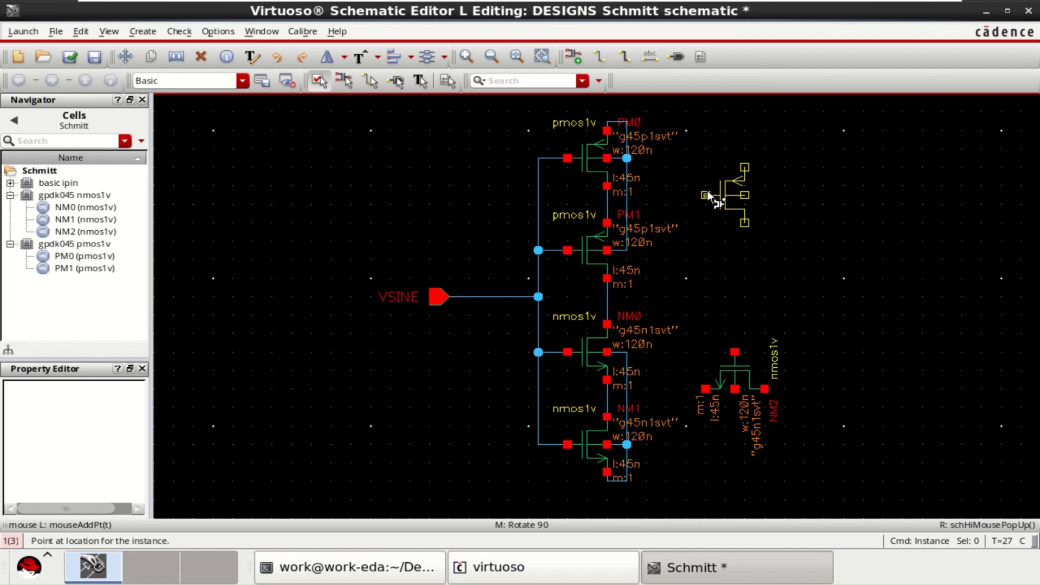
middle_click(708, 190)
middle_click(726, 192)
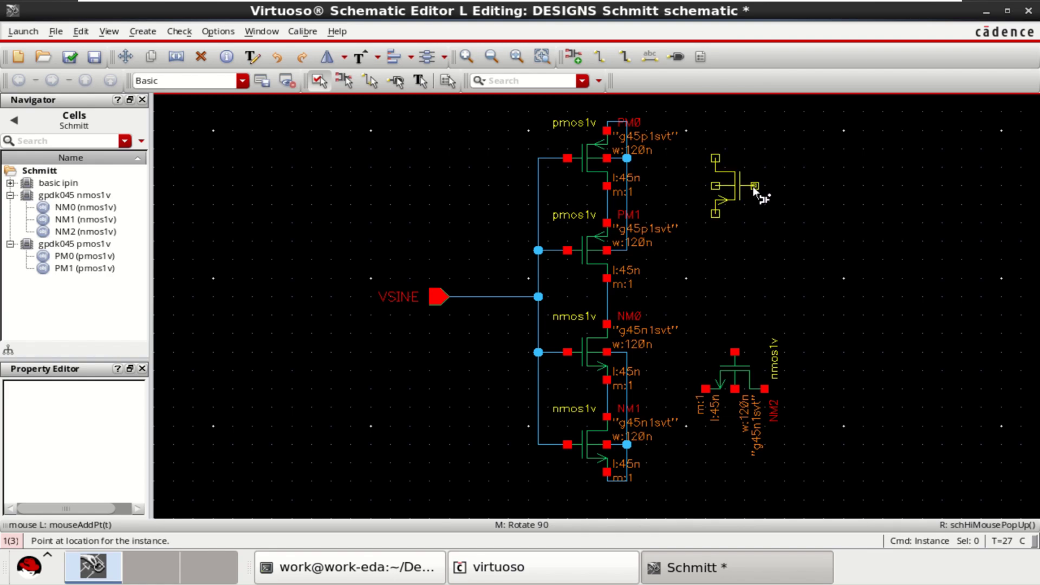
middle_click(754, 184)
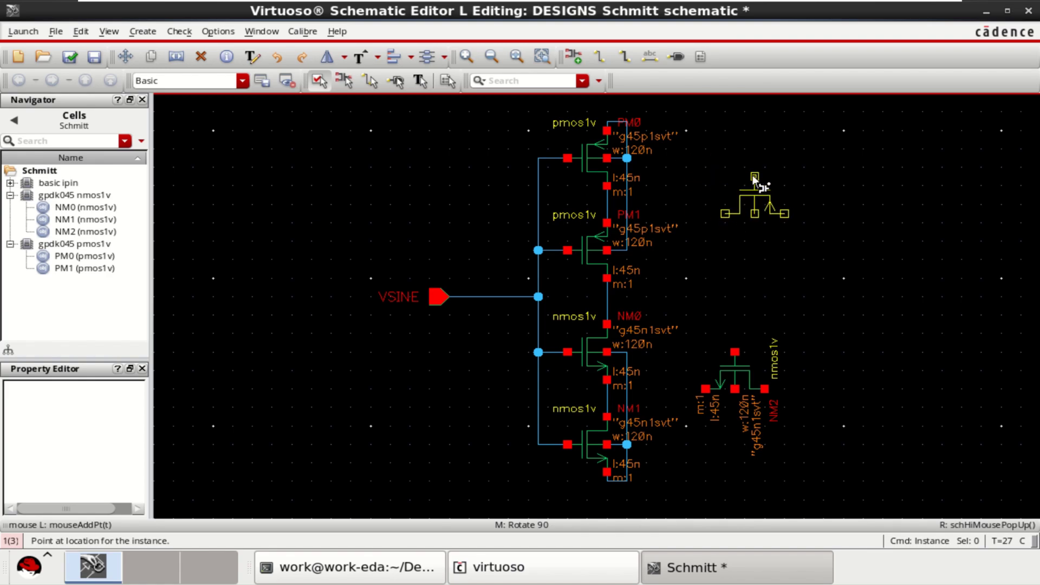
middle_click(752, 174)
middle_click(753, 175)
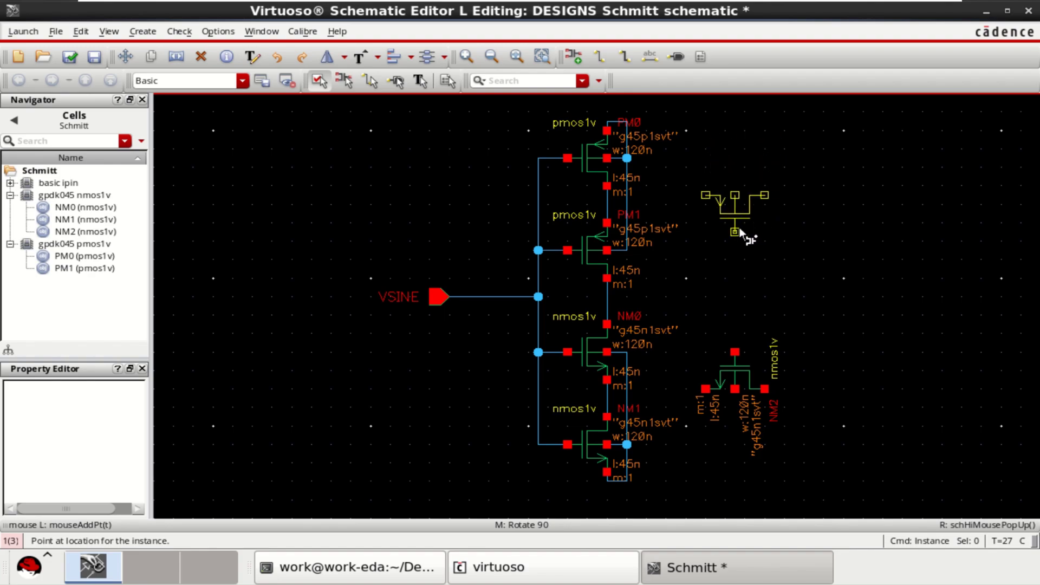
click(735, 240)
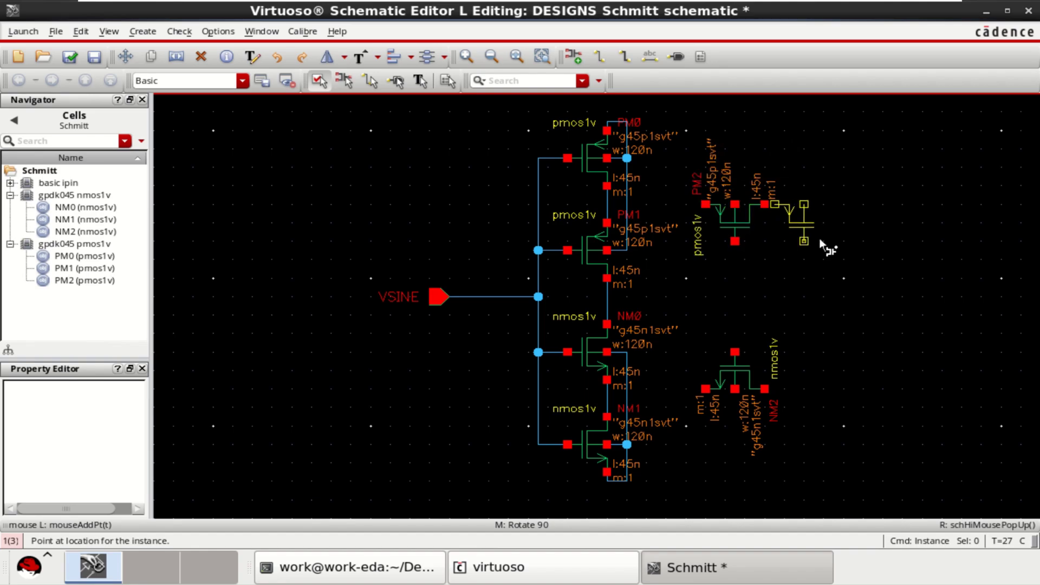
- Wire PM2's and NM2's left pins to the stack midpoints and join PM2 to NM2
key(Escape)
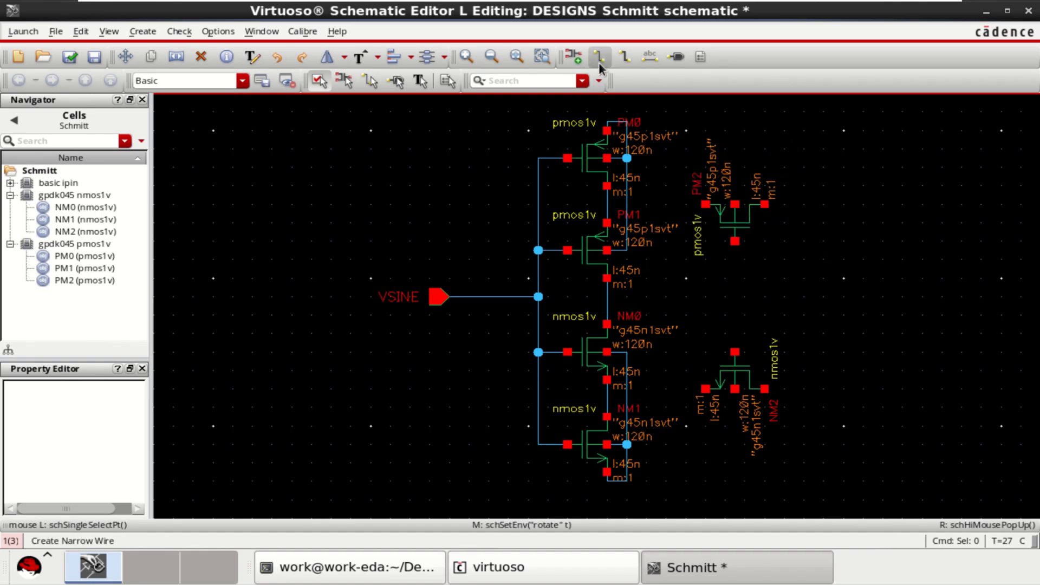
click(600, 58)
click(706, 204)
click(607, 205)
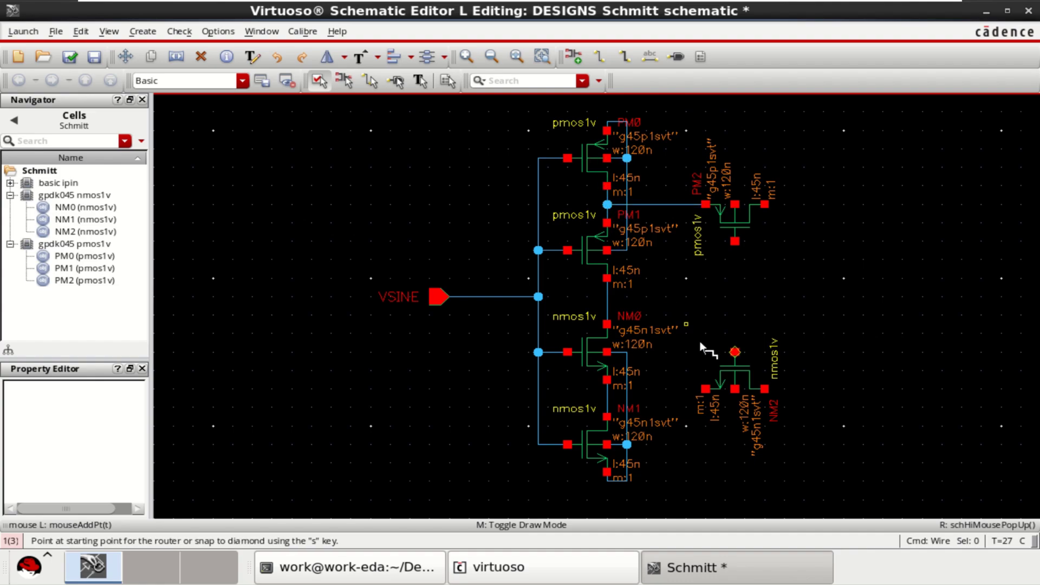
click(706, 389)
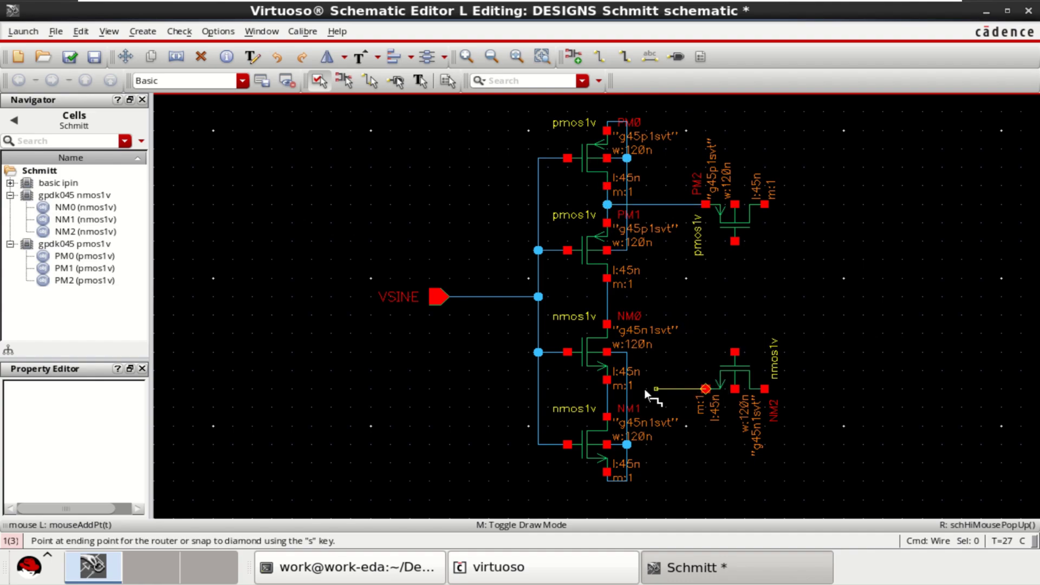
click(612, 394)
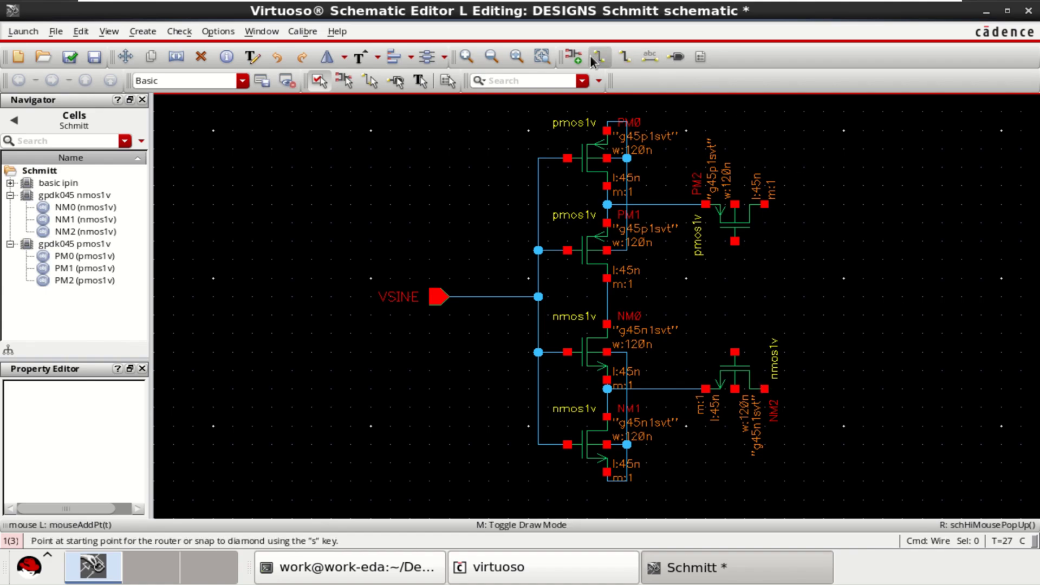
click(735, 244)
click(735, 352)
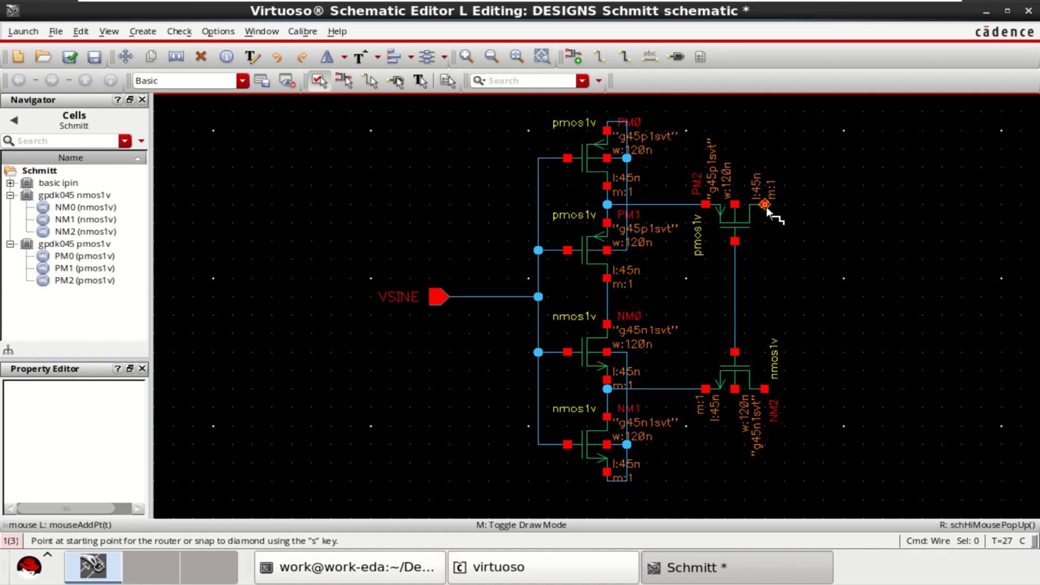
- Run open wires right of PM2 and NM2 and connect their middle pins to the stack nets
click(766, 205)
double_click(794, 205)
click(766, 389)
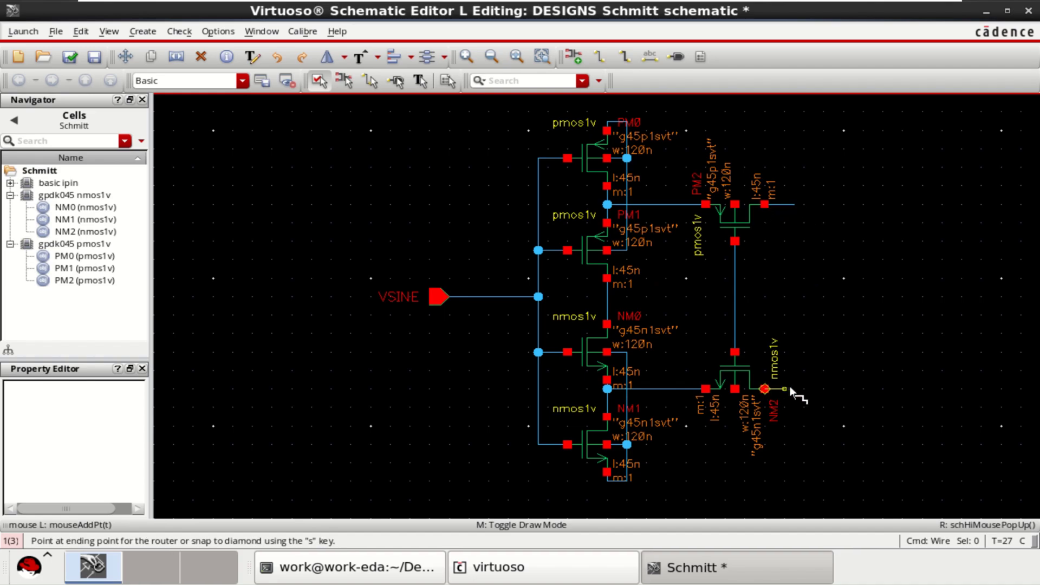
double_click(794, 389)
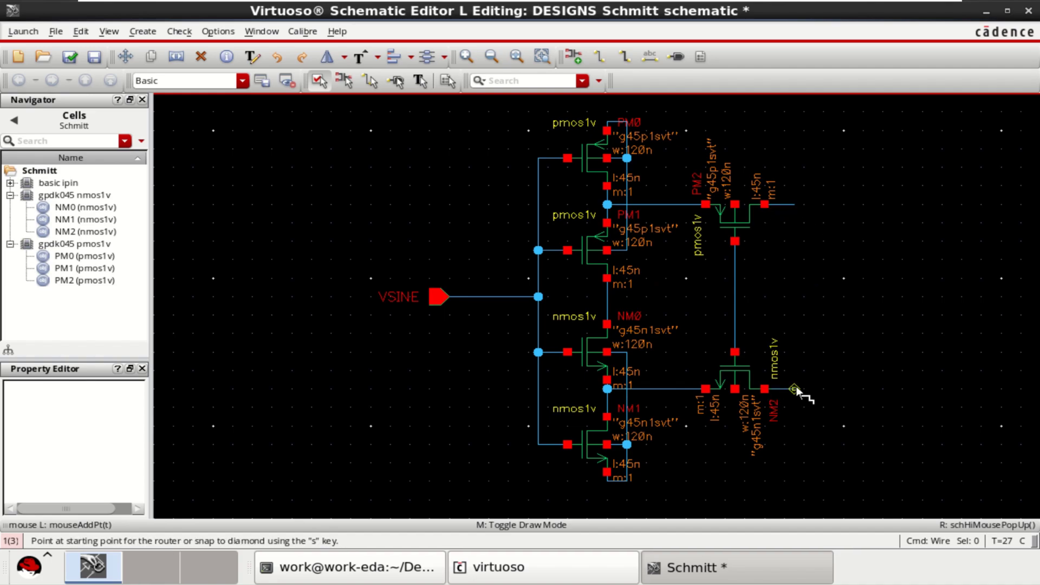
click(735, 389)
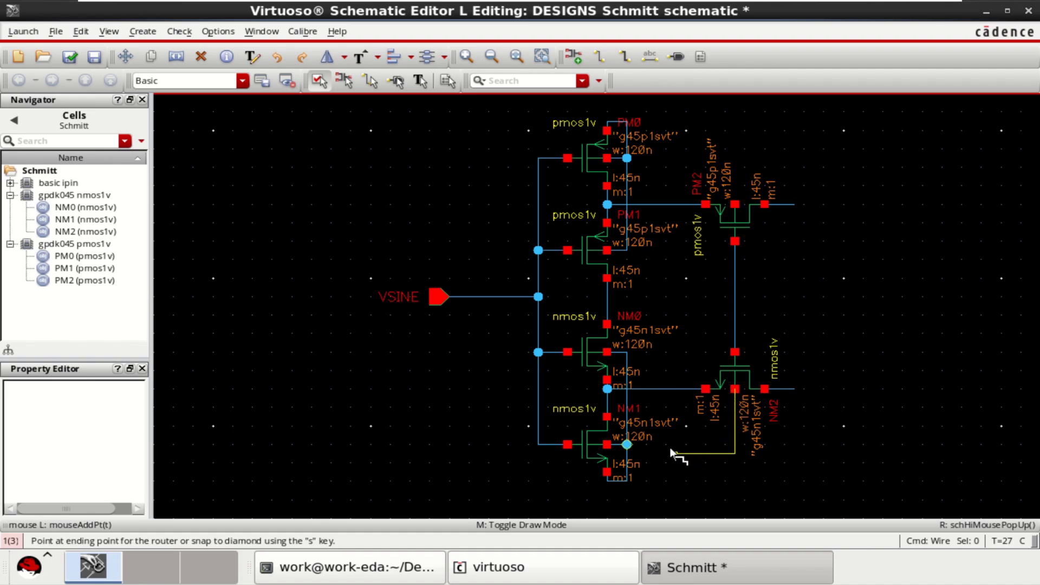
click(627, 426)
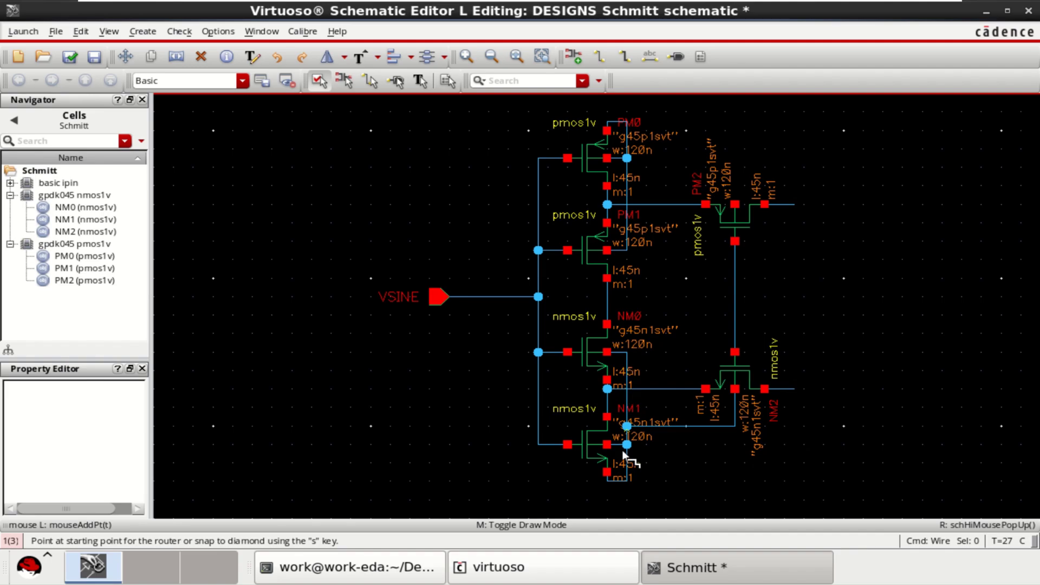
click(735, 205)
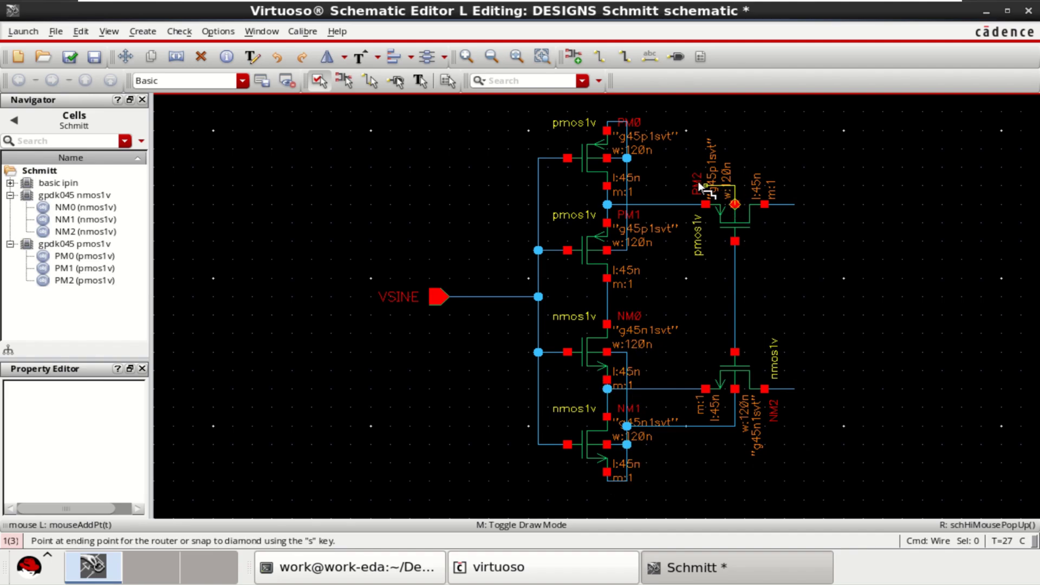
click(626, 185)
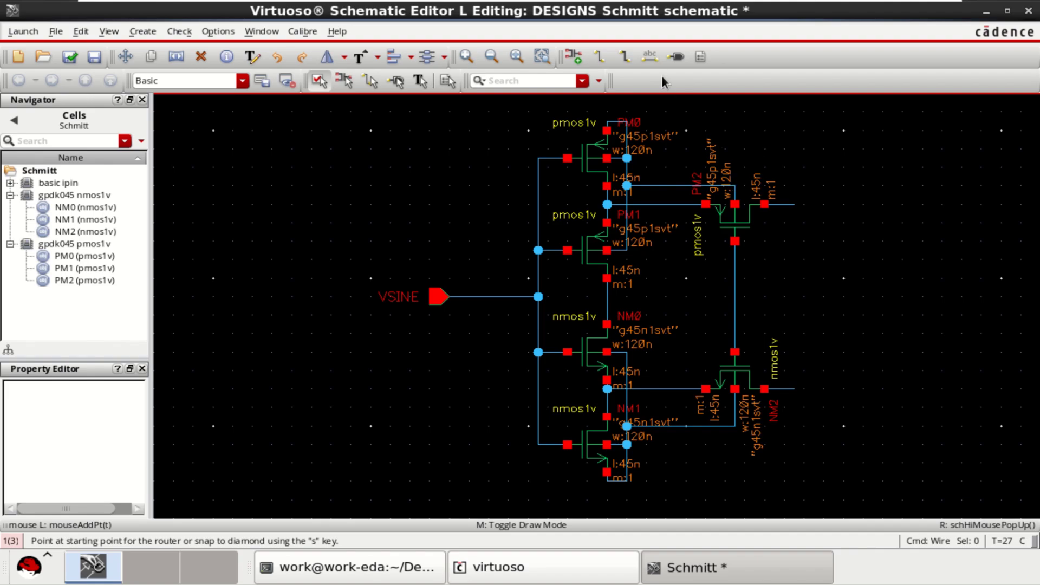
- Place an analogLib vdc source V0 at the top right
click(574, 55)
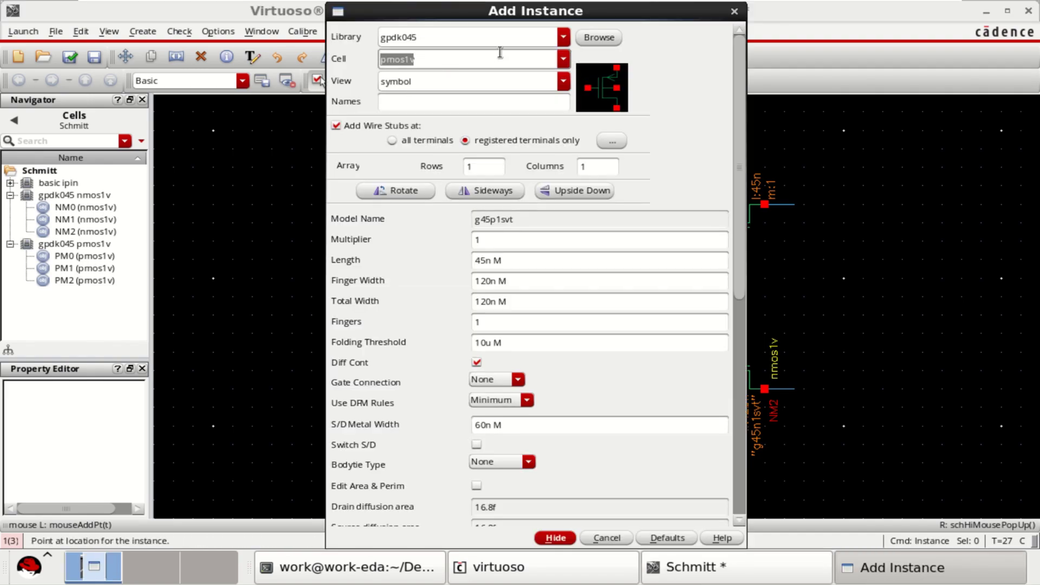
click(563, 37)
click(433, 79)
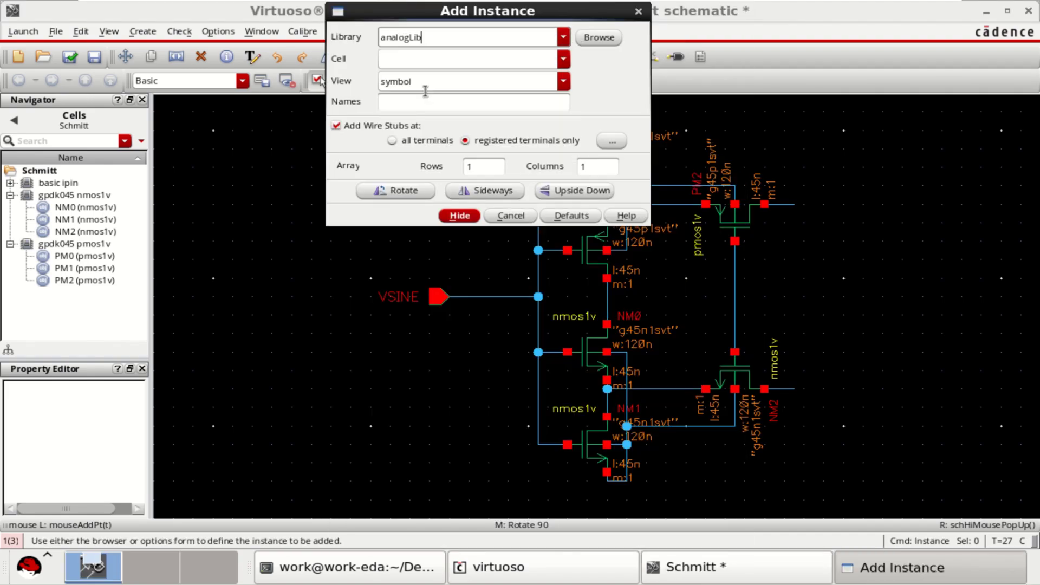
click(411, 61)
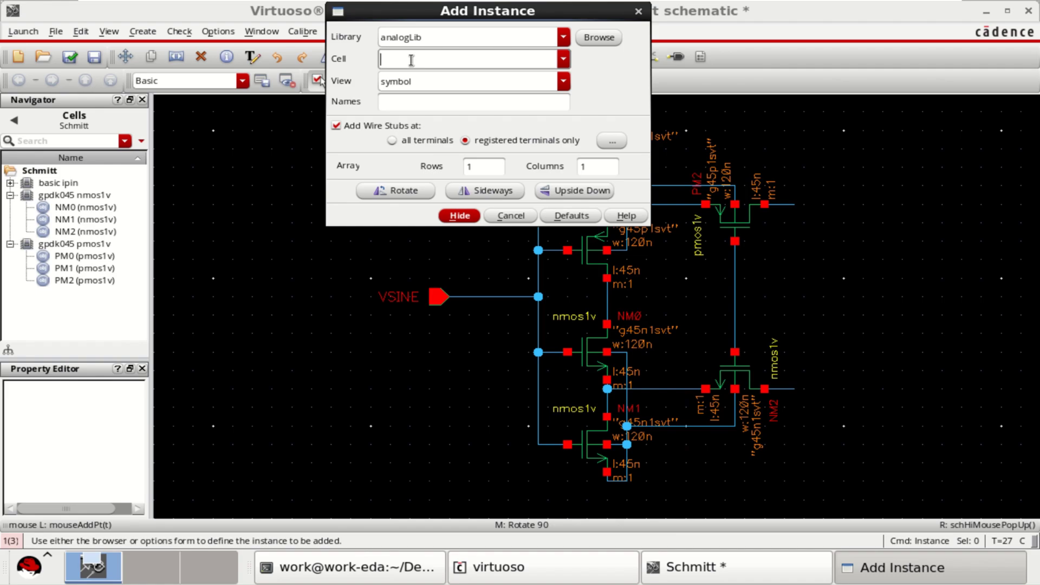
text(vd)
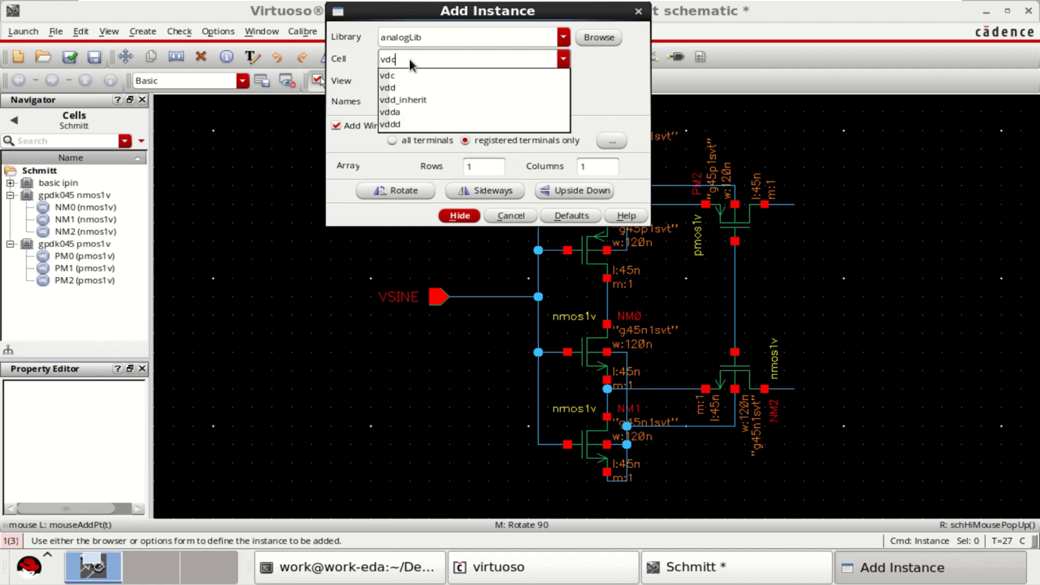
text(c)
key(Return)
click(460, 216)
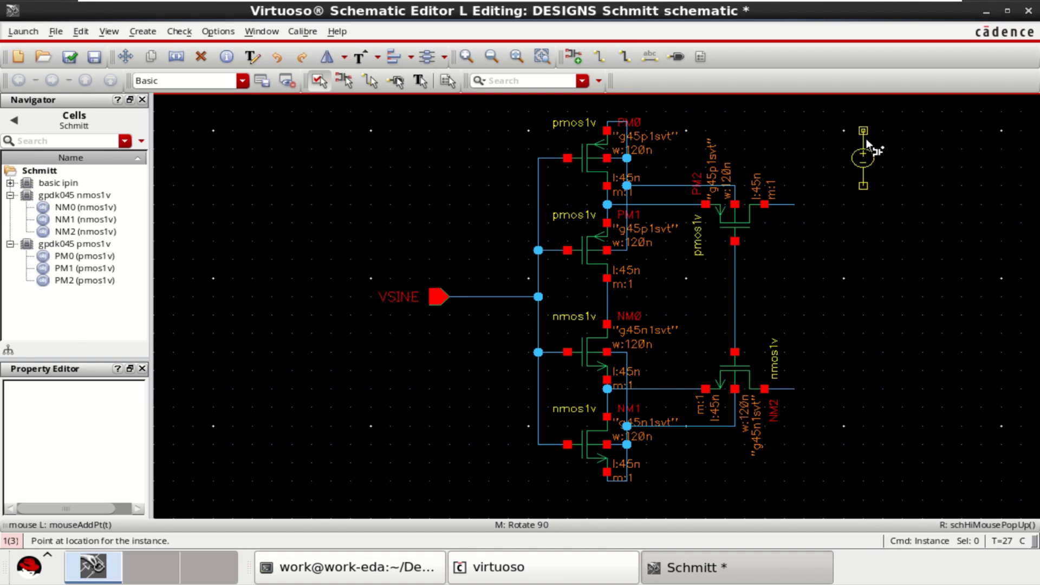
click(866, 136)
key(Escape)
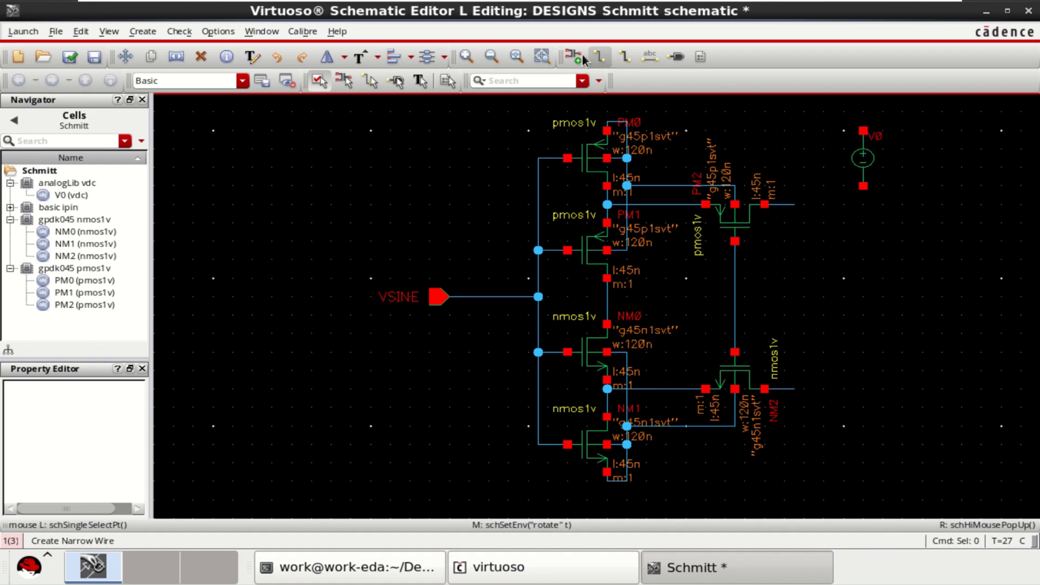
- Place an analogLib vsin source V1 left of the NMOS column
click(577, 55)
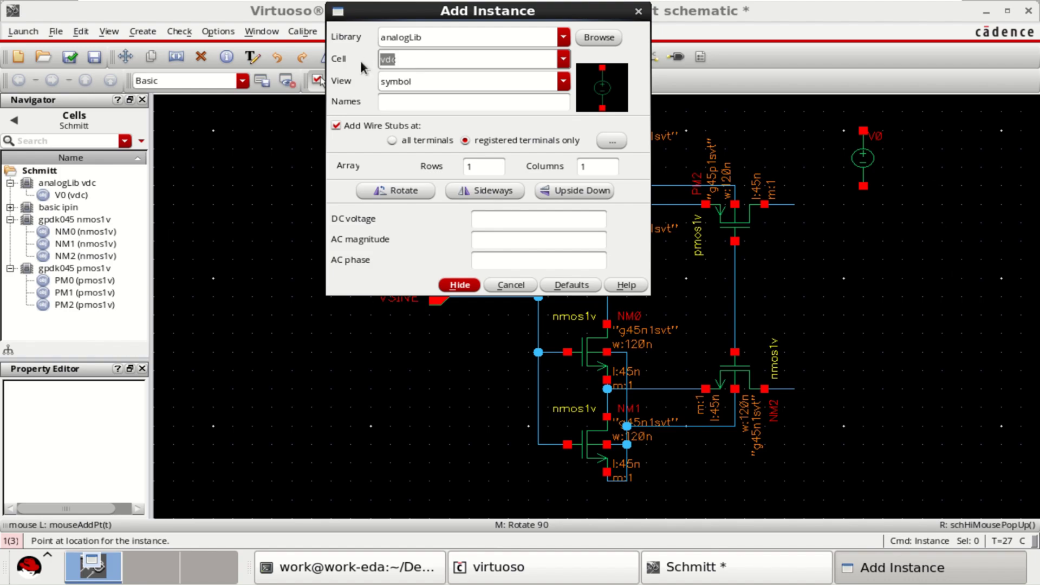
text(sine)
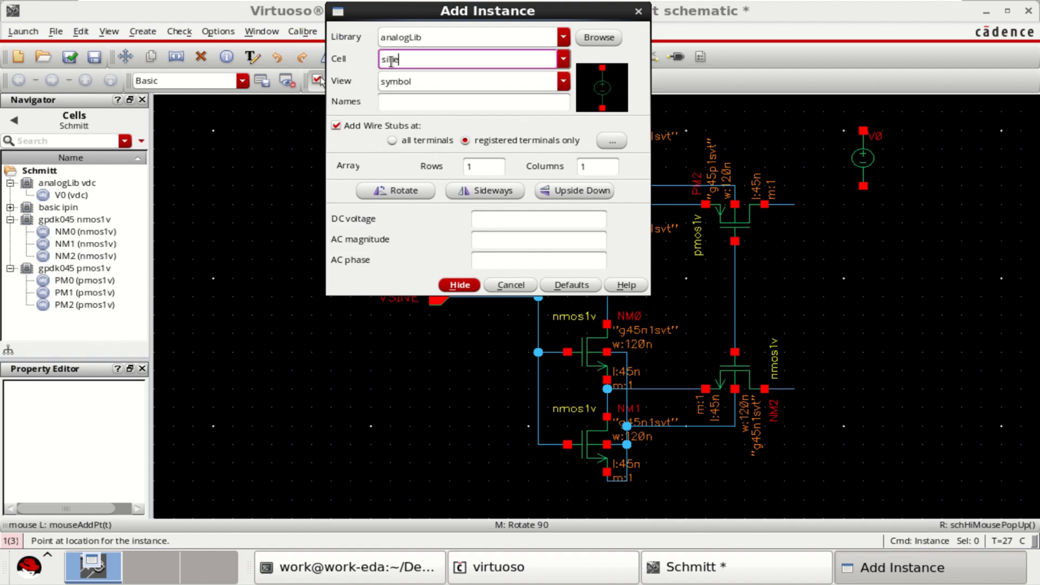
double_click(418, 60)
text(v)
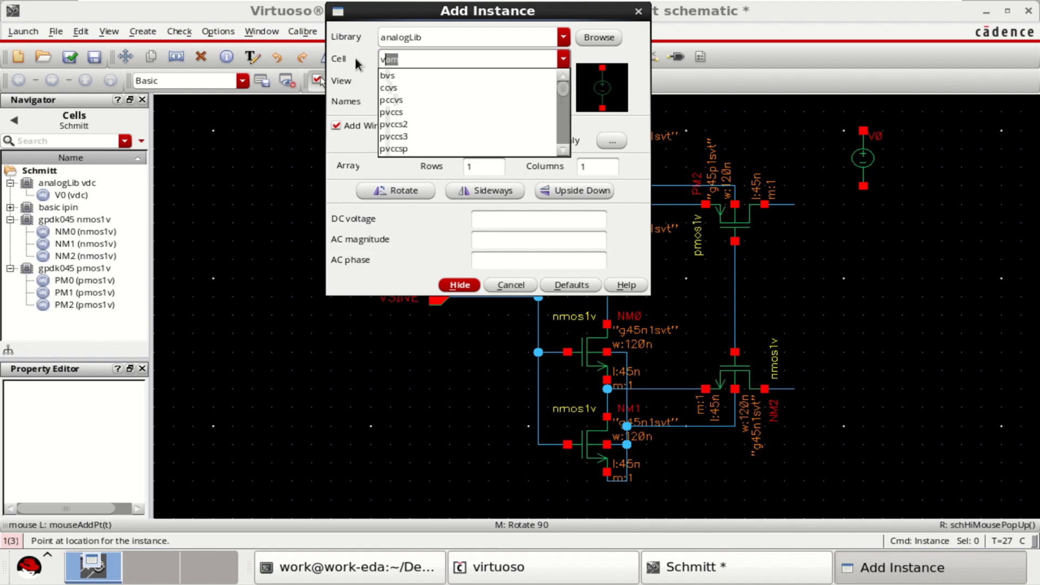
text(sin)
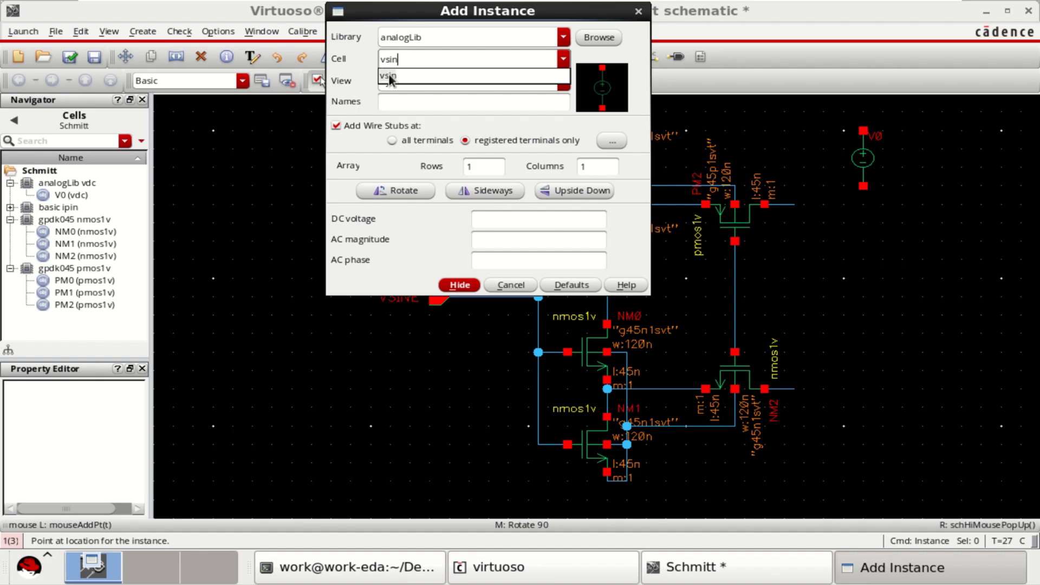
click(389, 76)
click(461, 285)
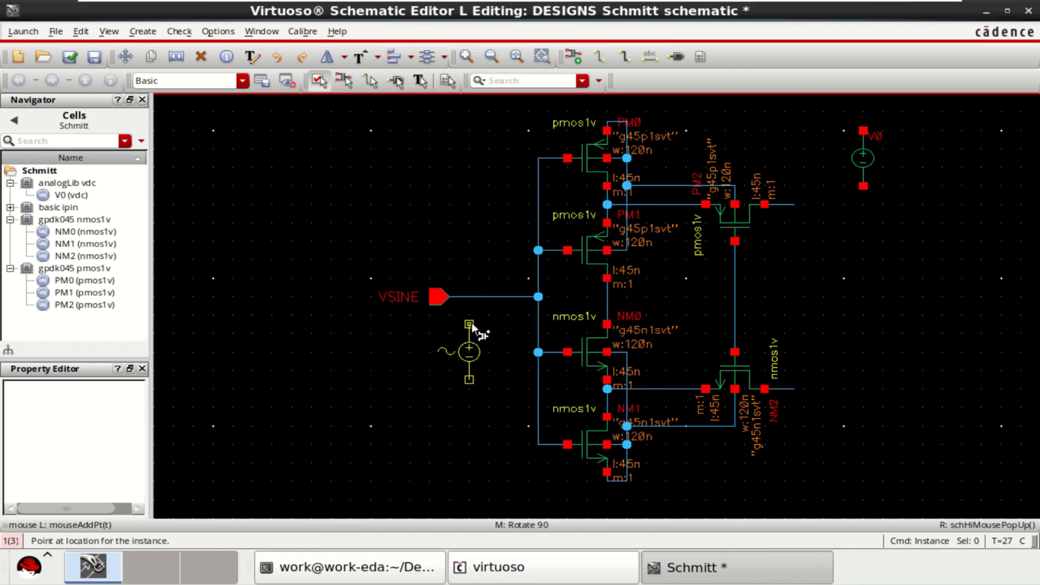
click(477, 315)
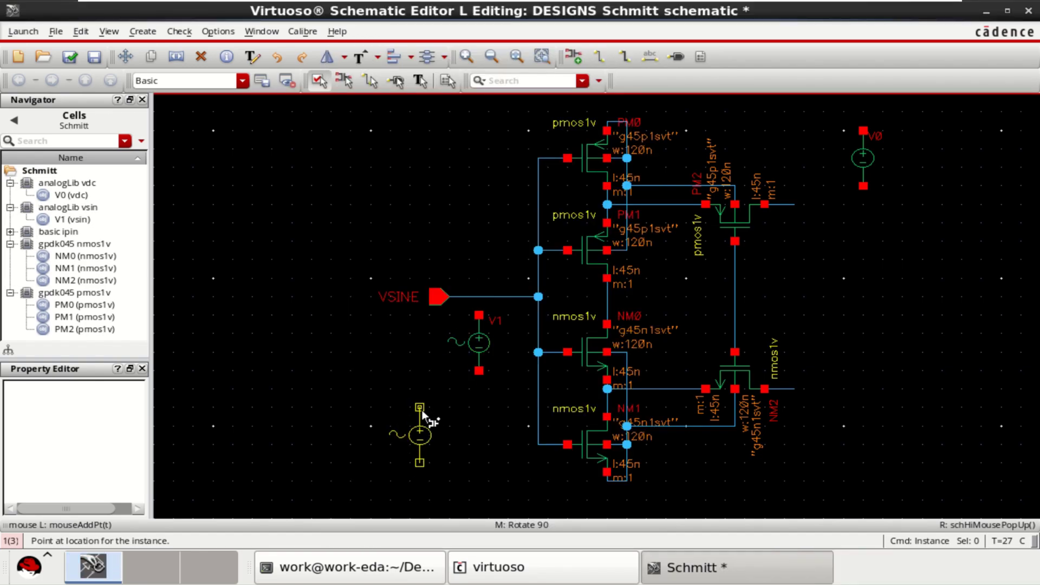
key(Escape)
- Add gnd symbols to V0, PM2's right terminal, V1 and NM1
click(576, 57)
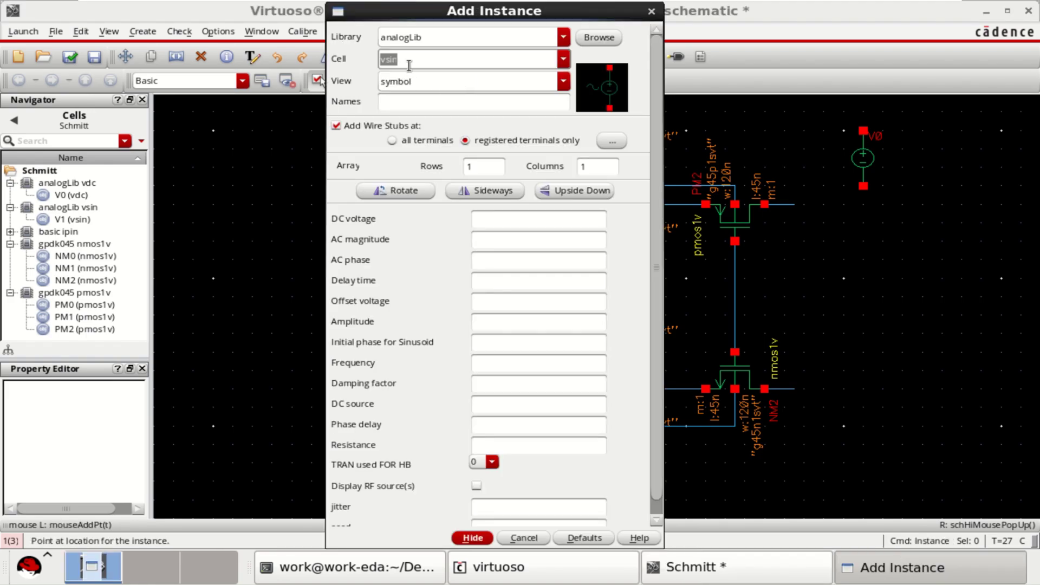
text(gnd)
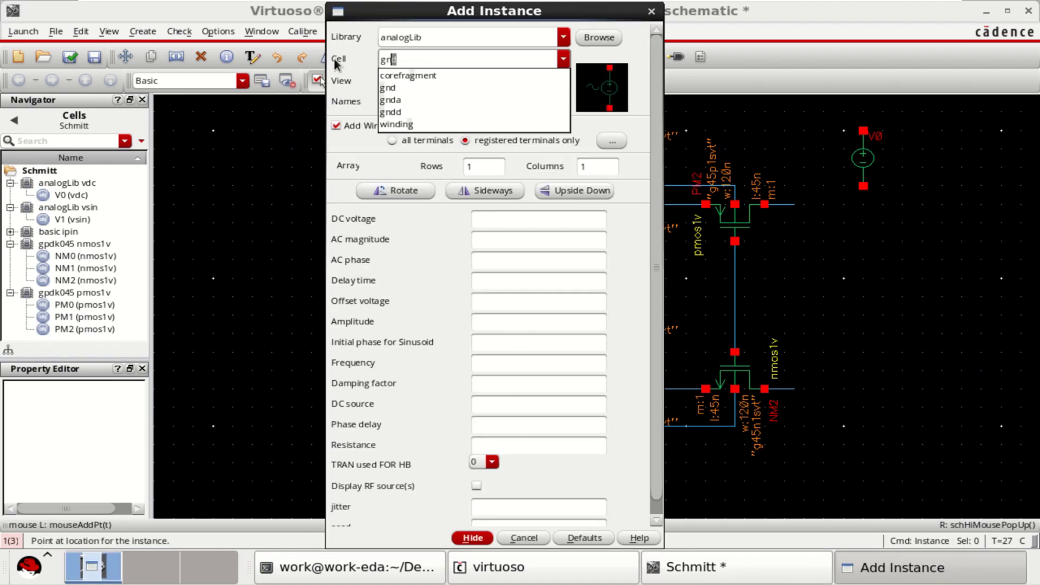
click(388, 76)
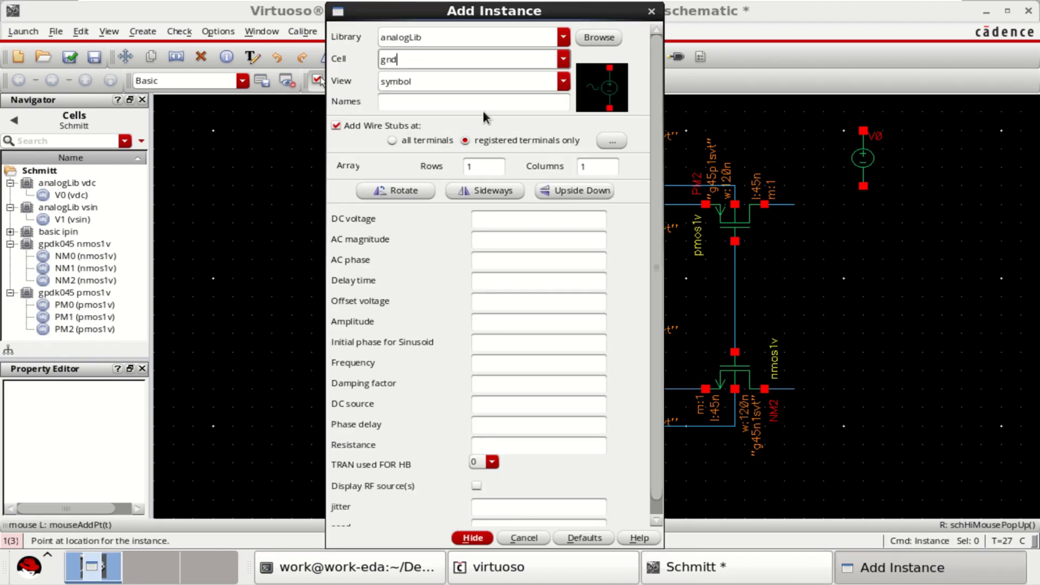
click(473, 538)
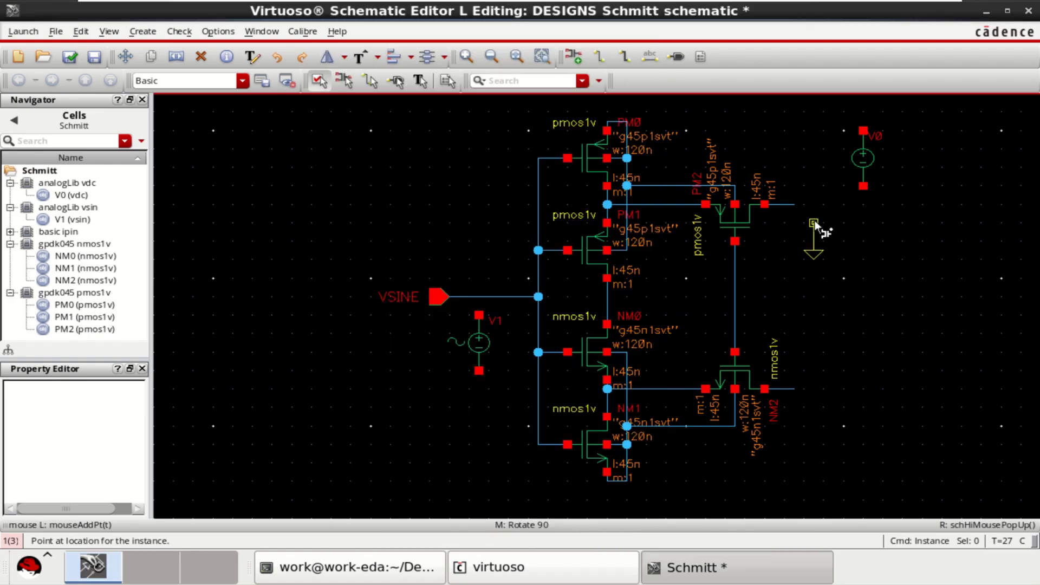
click(865, 197)
click(796, 206)
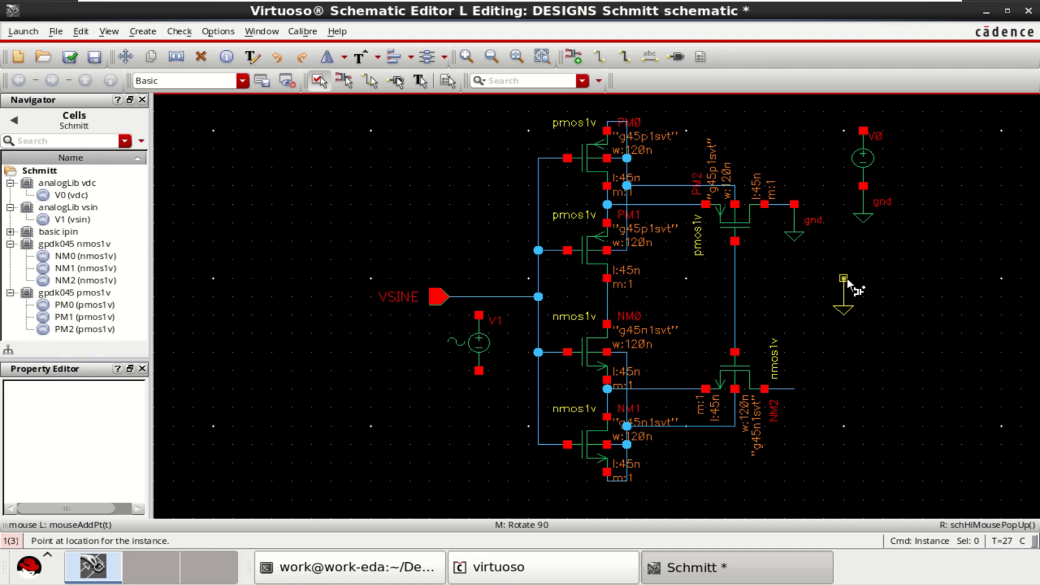
click(479, 370)
click(629, 480)
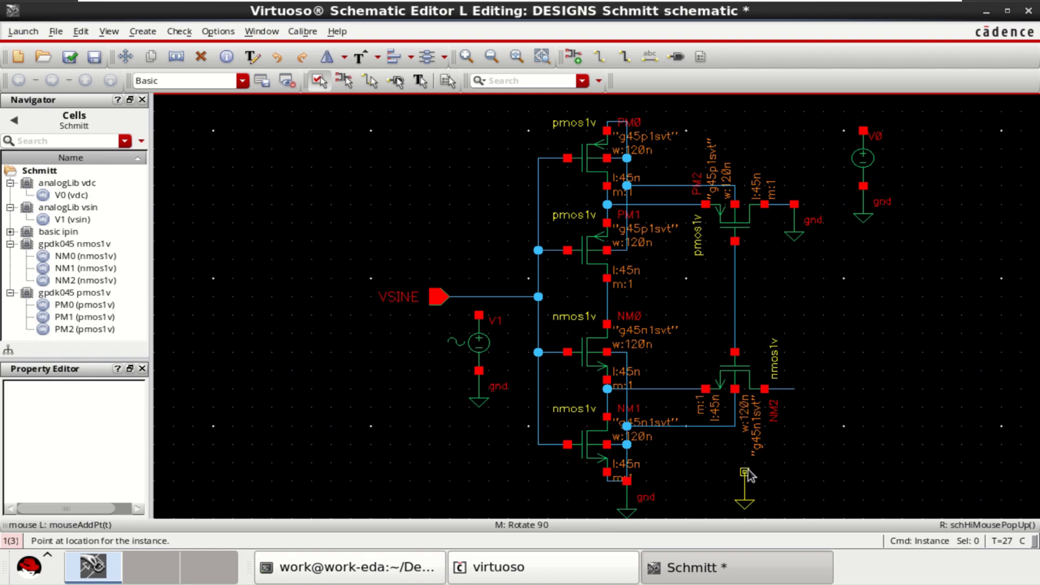
key(Escape)
- Wire V1 to the VSINE net and run a wire up and left from V0
click(599, 57)
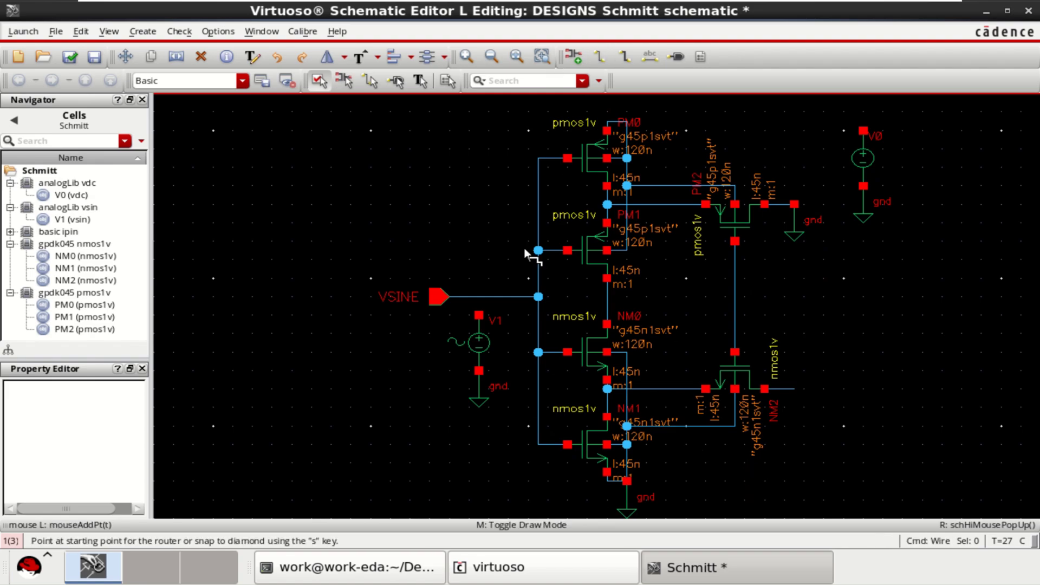
click(479, 315)
key(s)
click(863, 131)
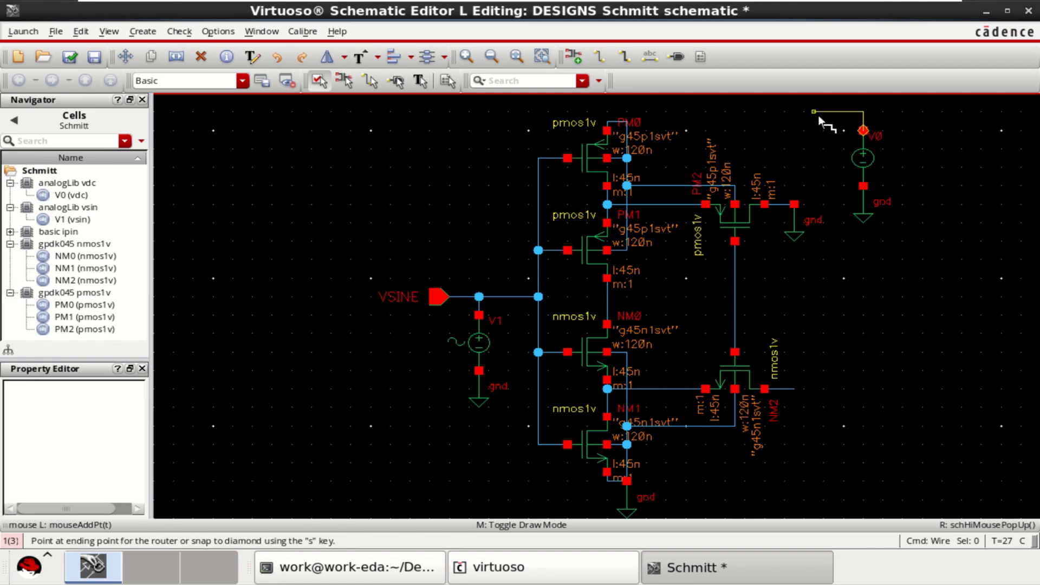
click(819, 115)
key(Escape)
- Move V0 with its wiring, then check and save, dismissing the 4 warnings
key(f)
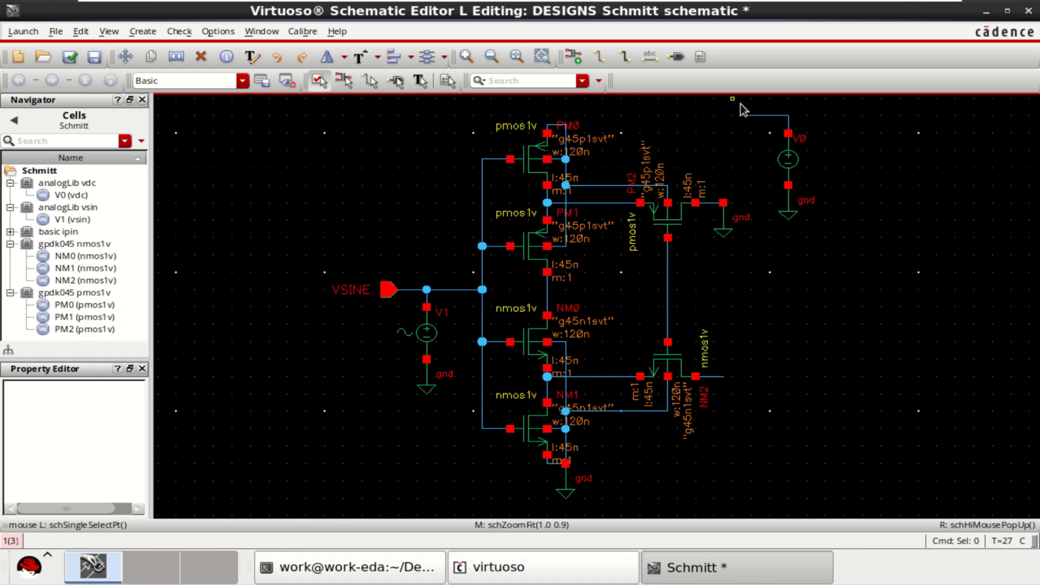
drag(740, 104, 847, 229)
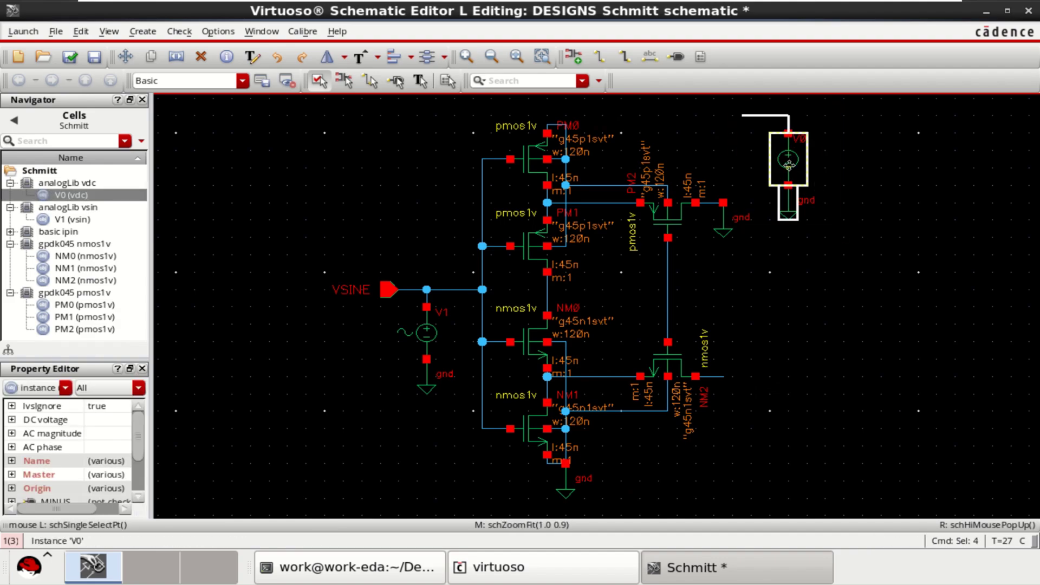
drag(788, 162, 802, 177)
click(899, 190)
key(f)
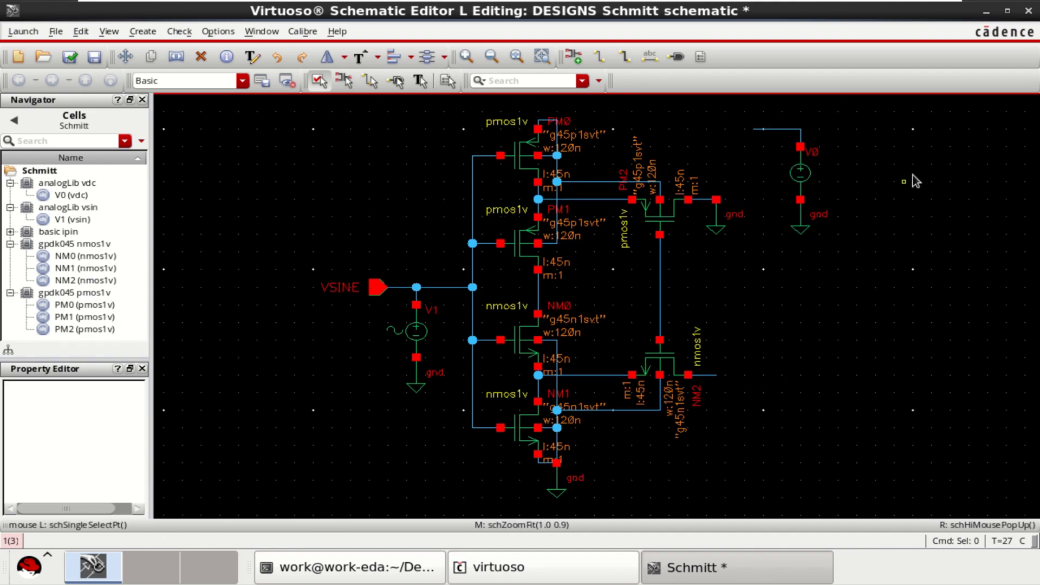
click(68, 57)
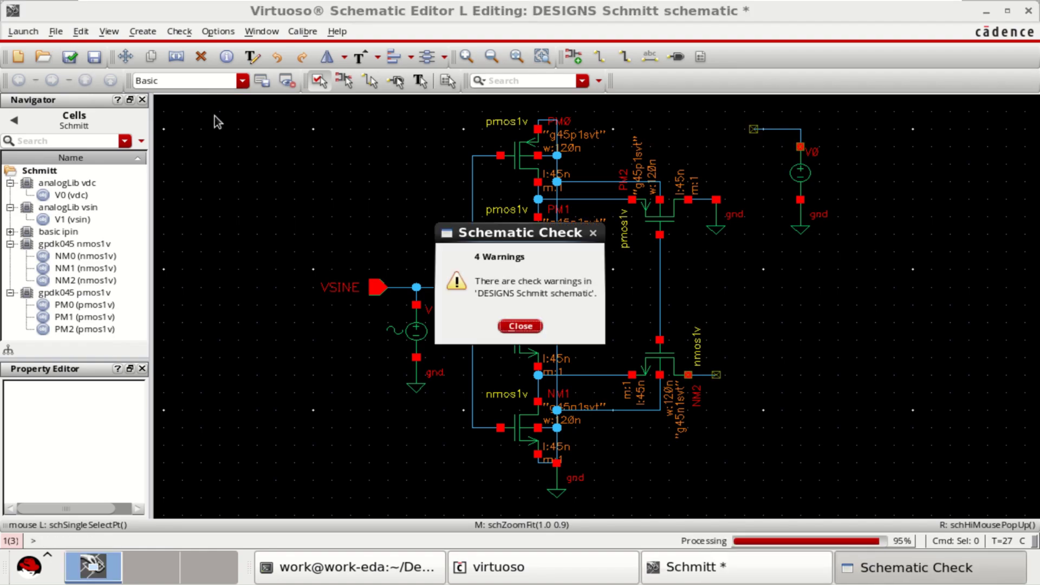
click(522, 326)
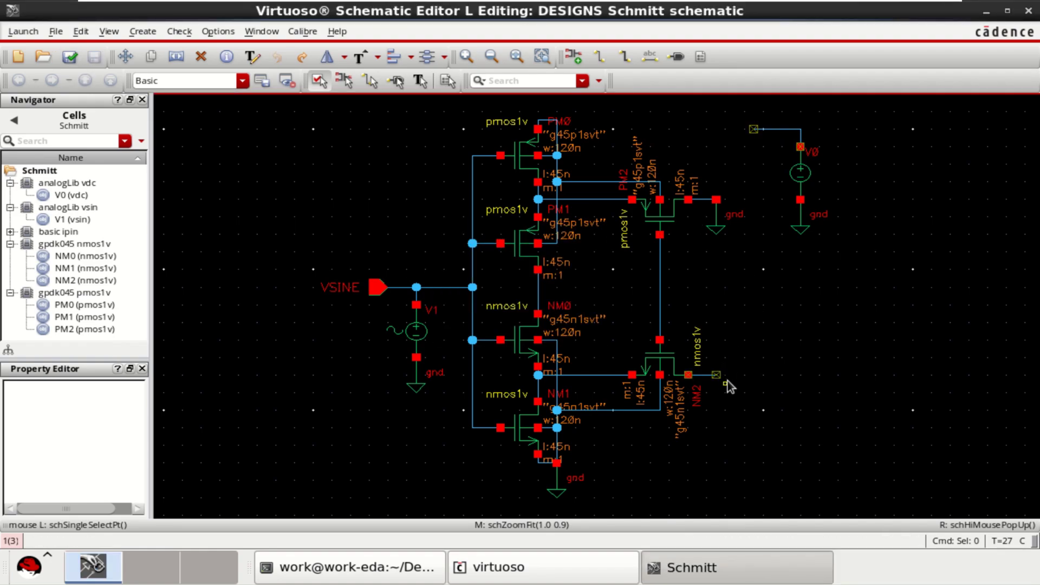
- Label V0's top wire and NM2's right wire vdd, then check and save again
click(650, 57)
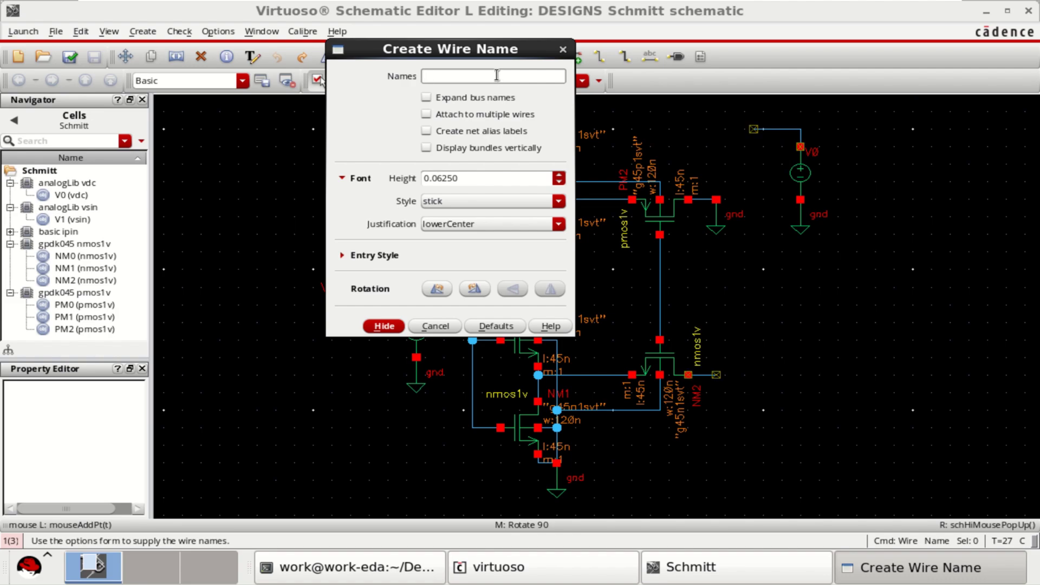
text(vdd vdd vdd)
click(384, 325)
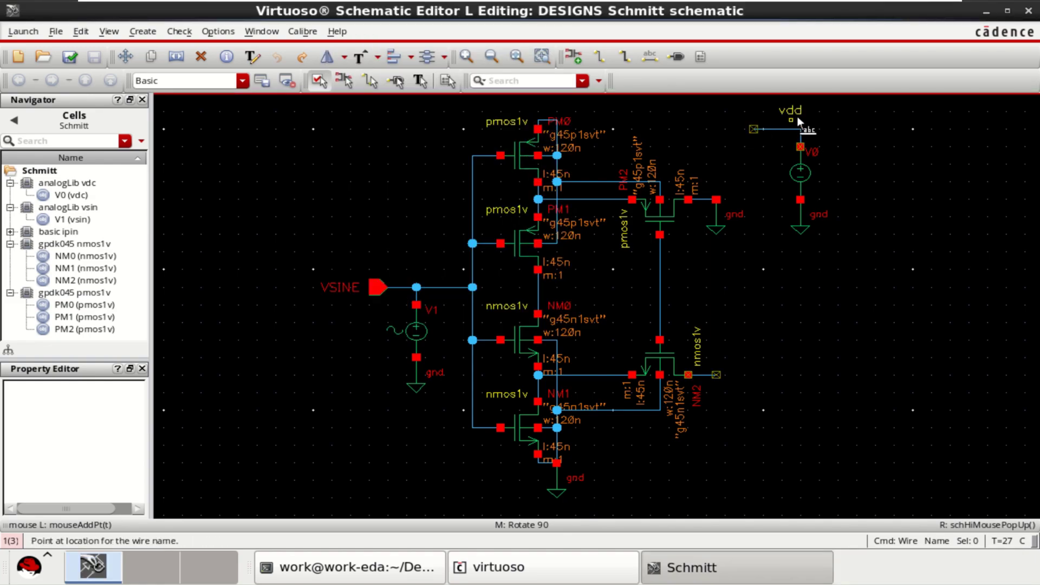
click(778, 129)
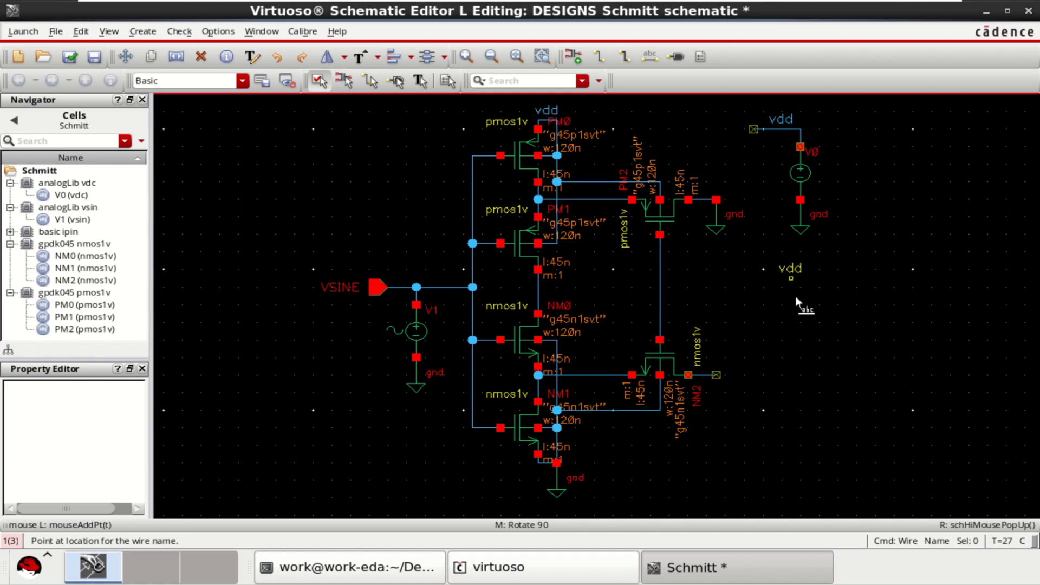
click(703, 372)
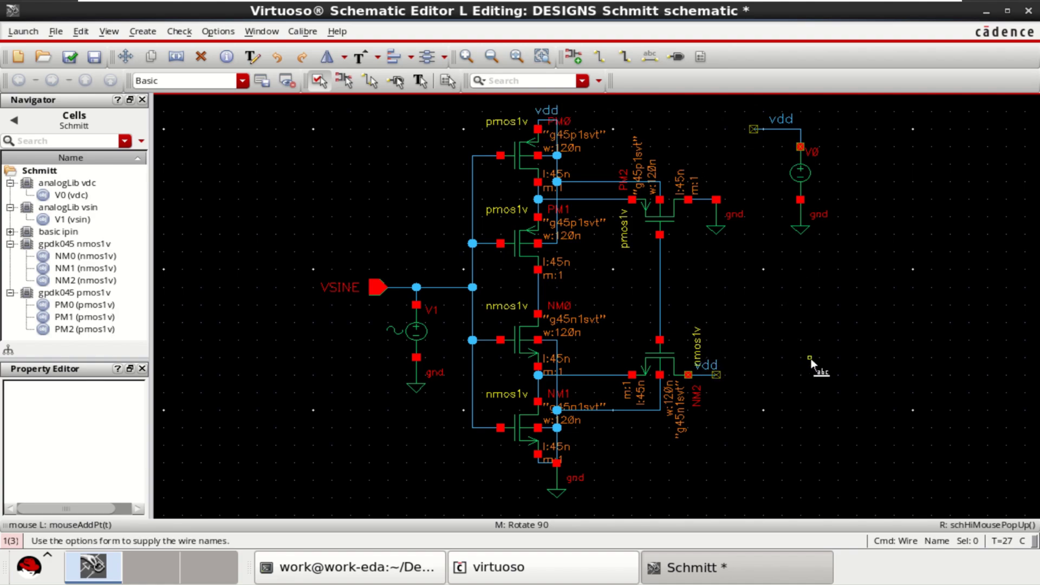
key(Escape)
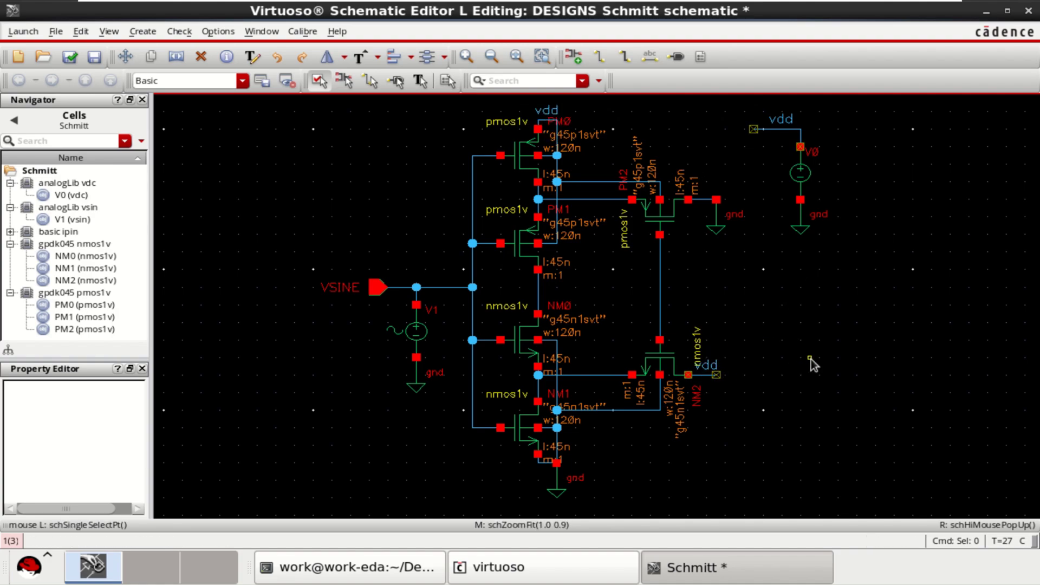
key(f)
click(78, 57)
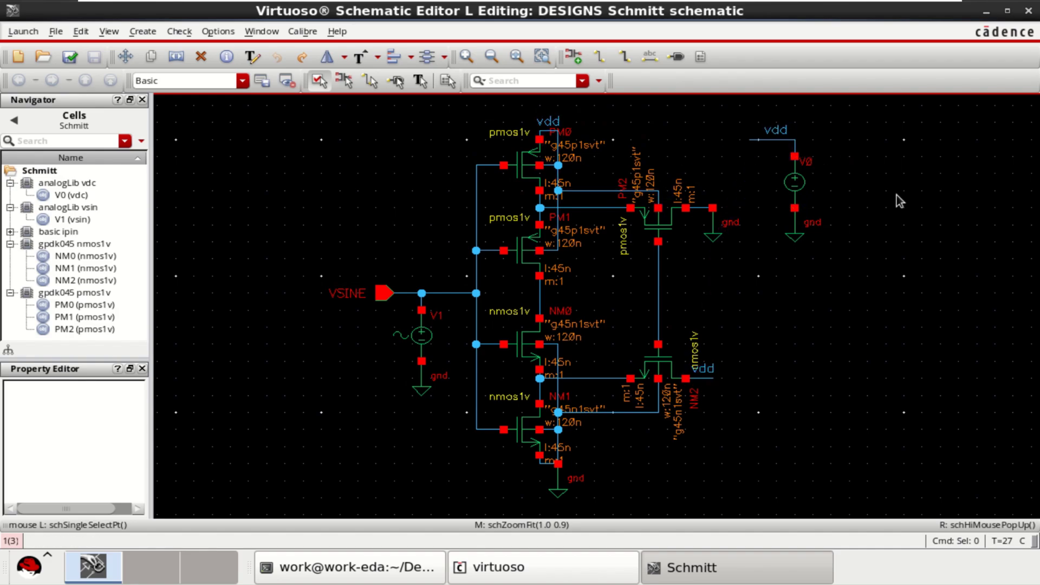
- Set the V0 DC supply's voltage to 1.8 V through its properties, then select V1
click(812, 187)
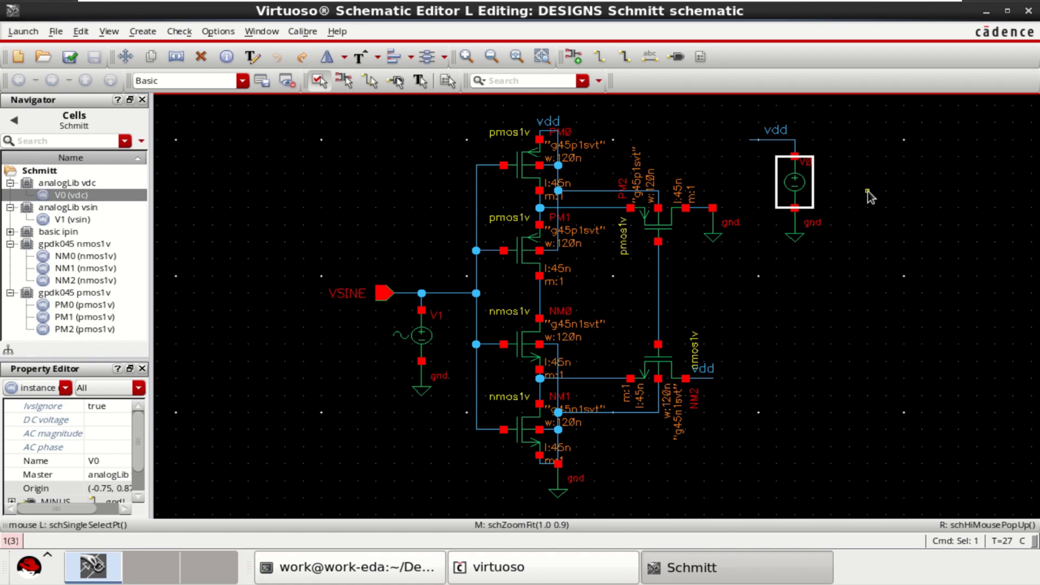
key(q)
click(538, 322)
text(1.8)
click(470, 515)
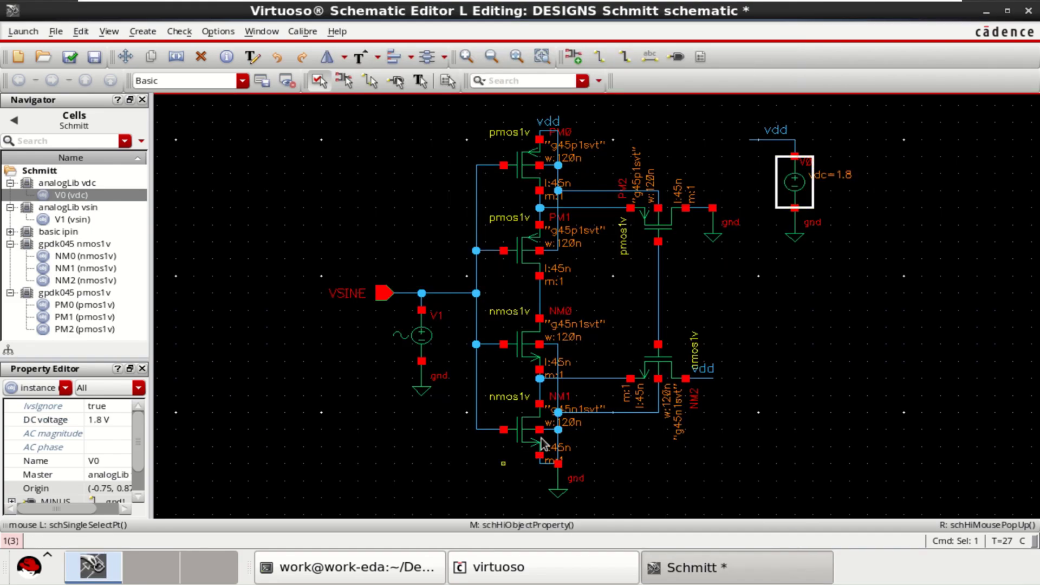
click(869, 359)
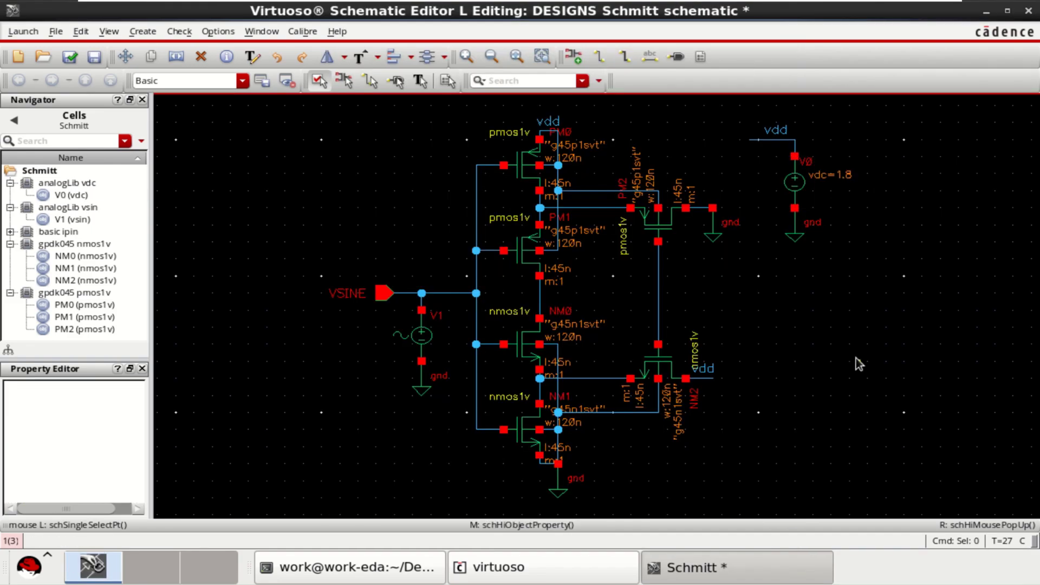
click(424, 342)
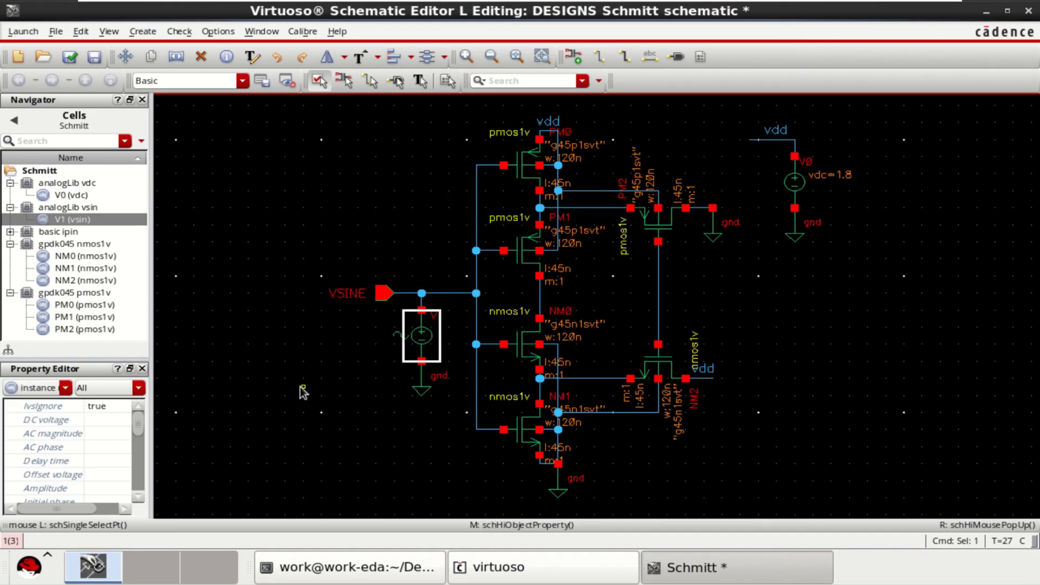
- Set the V1 sine source to Amplitude 1.5 V and Frequency 5K Hz
key(q)
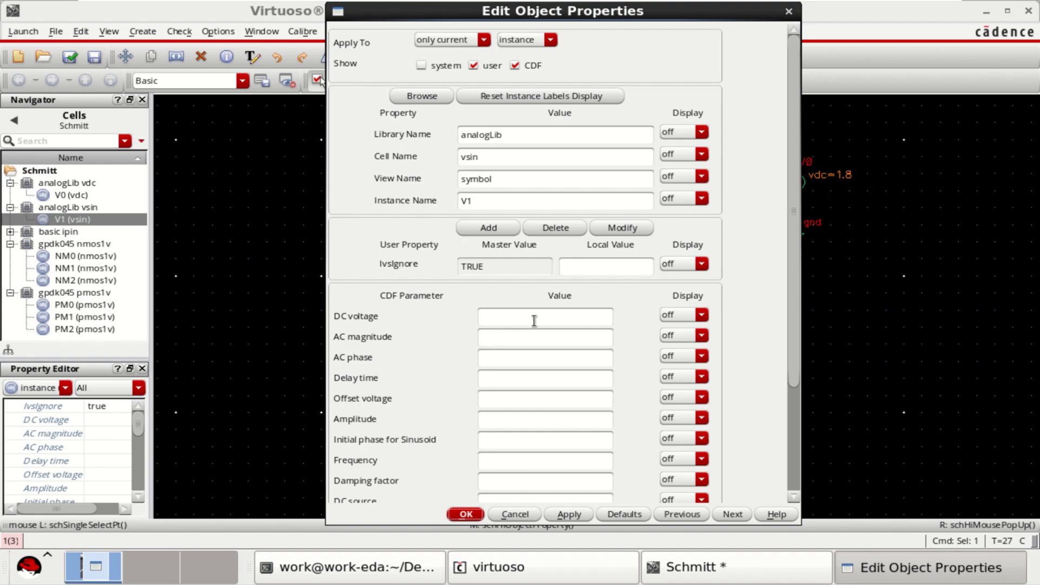
scroll(509, 401, down, 4)
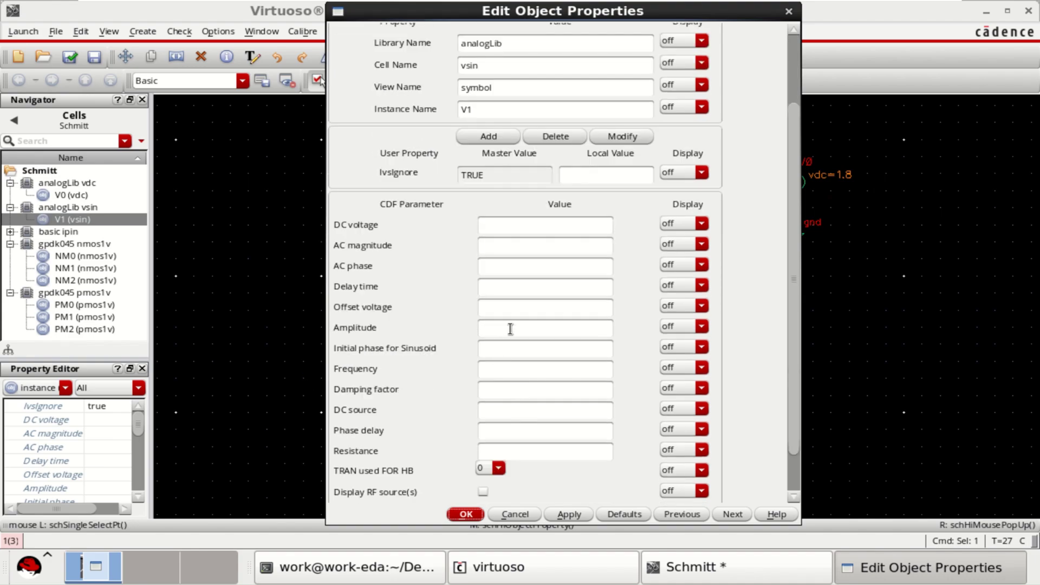
click(514, 329)
text(1.5 V)
click(542, 350)
click(518, 374)
text(5k)
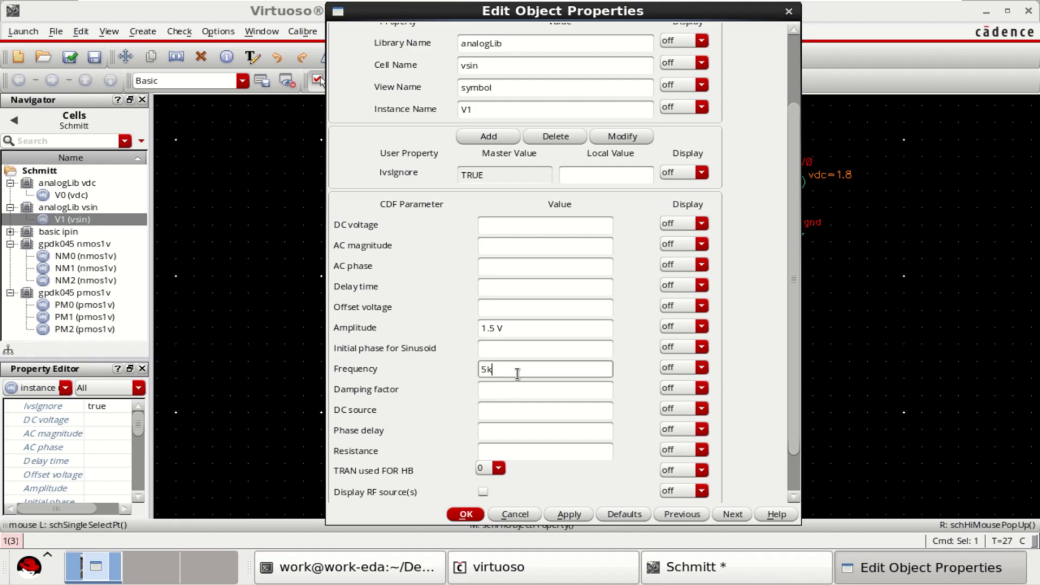
key(BackSpace)
text(K Hz)
click(465, 515)
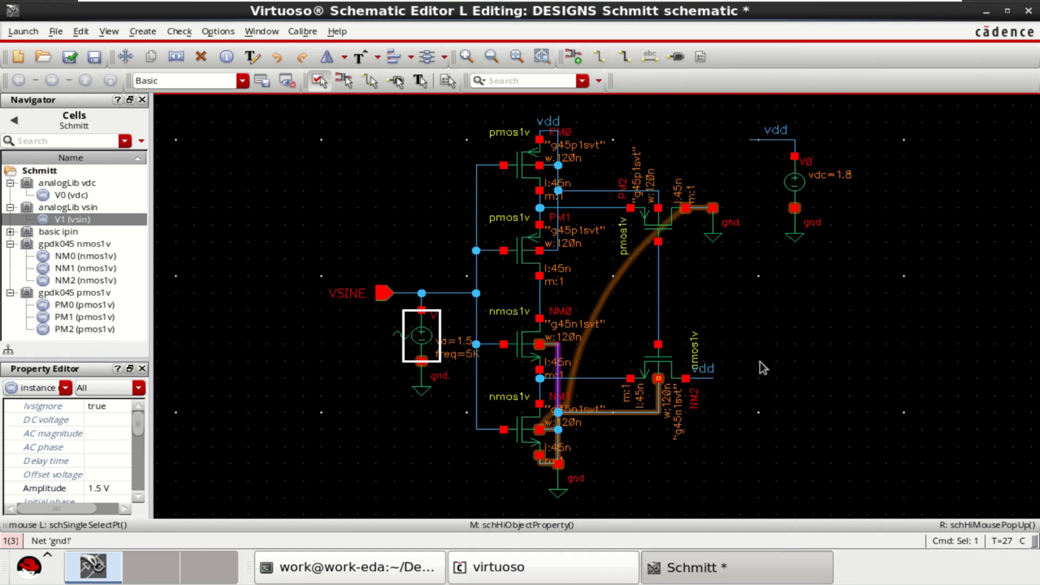
click(792, 351)
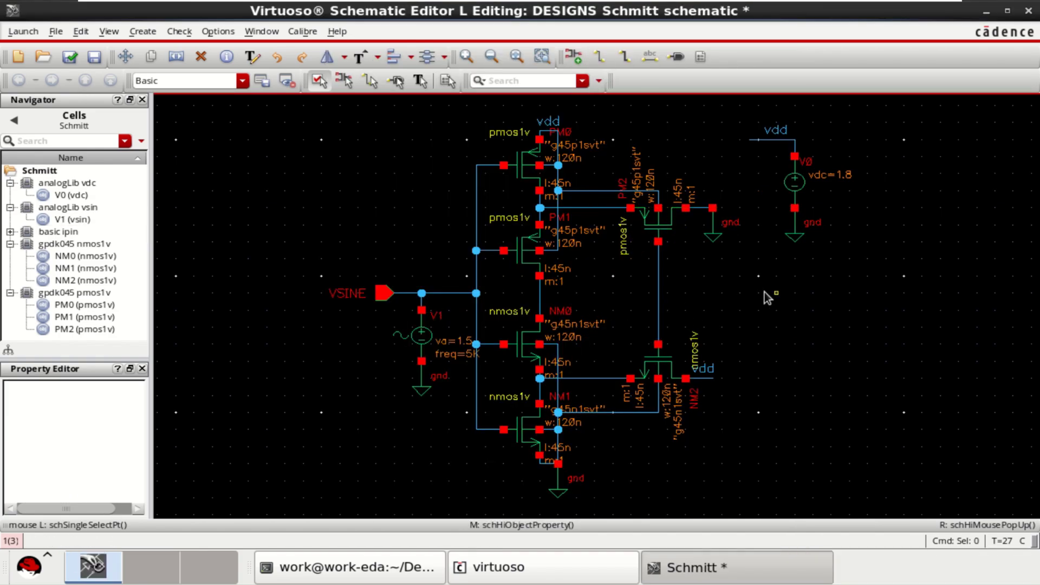
- Wire the NM0/PM1 drain node to the middle vertical net
click(600, 57)
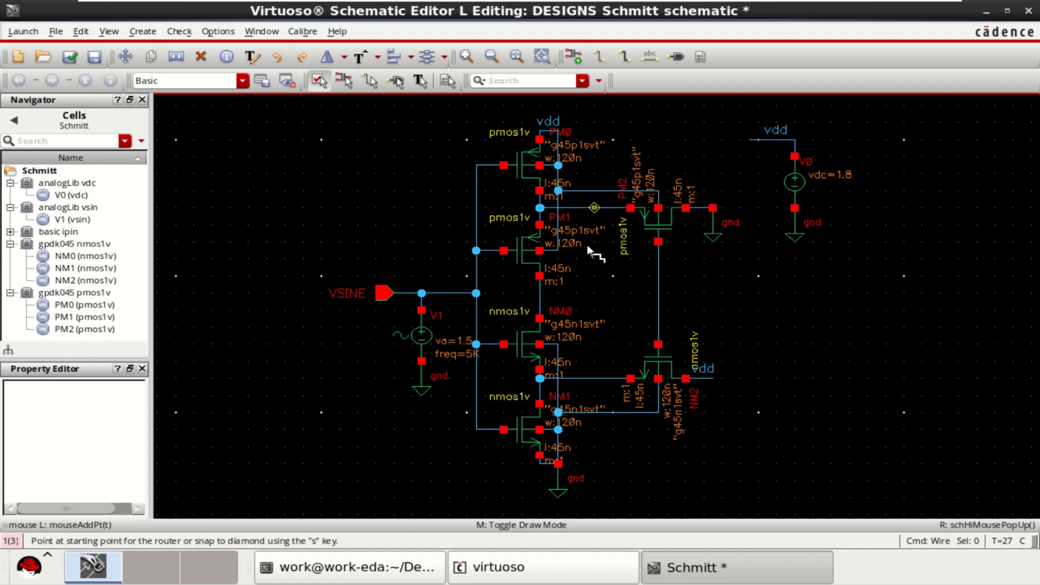
click(540, 302)
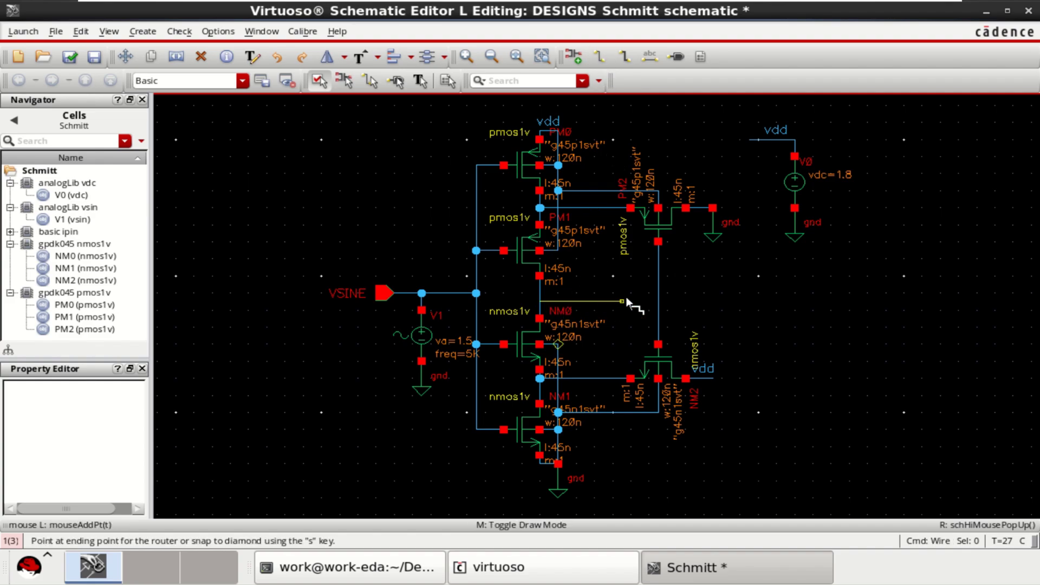
click(656, 301)
- Create an output pin named VSQUARE and place it right of the circuit
click(680, 57)
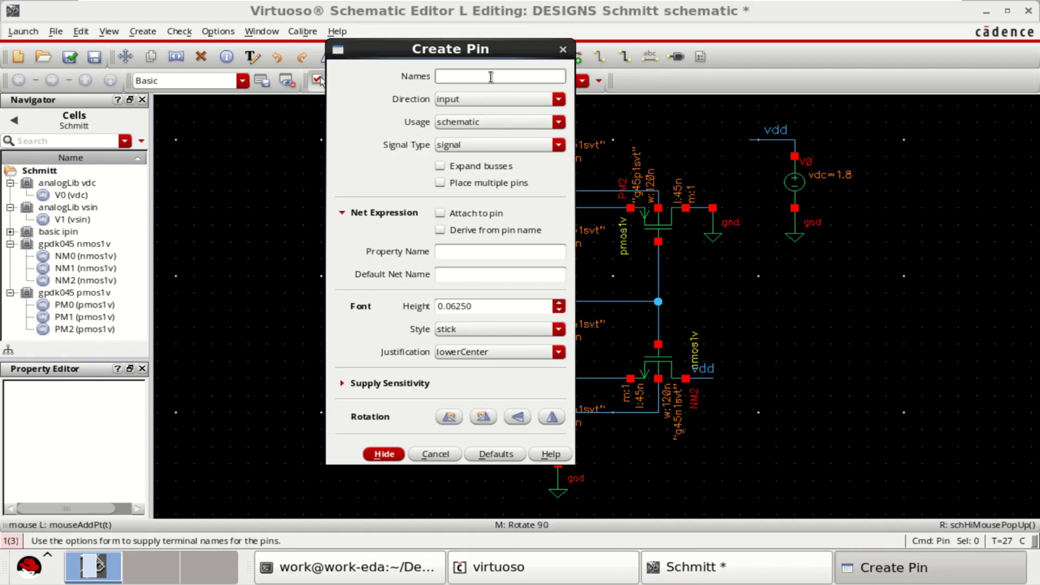
text(VSQUARE)
click(486, 97)
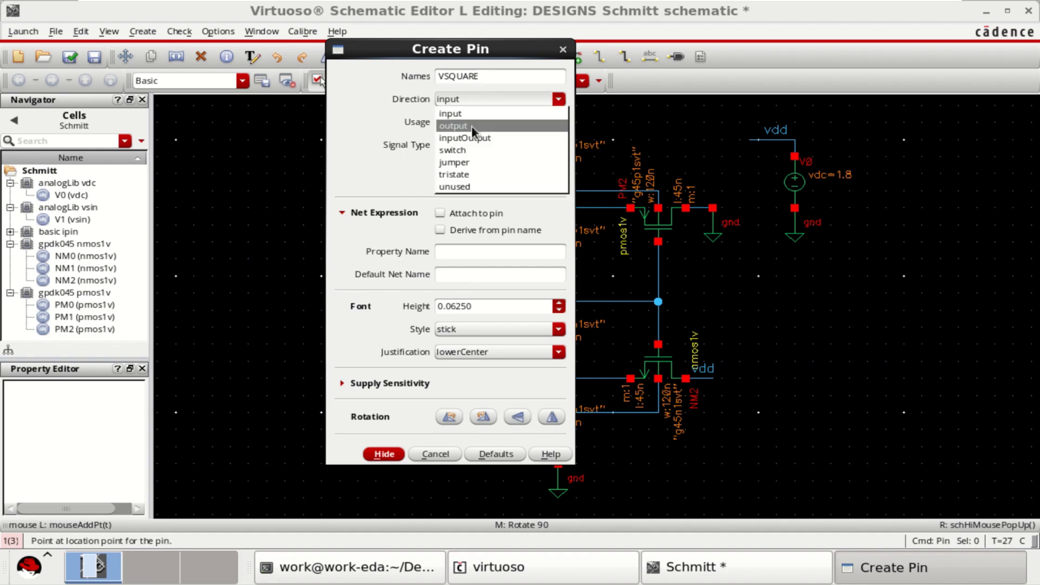
click(471, 111)
click(389, 456)
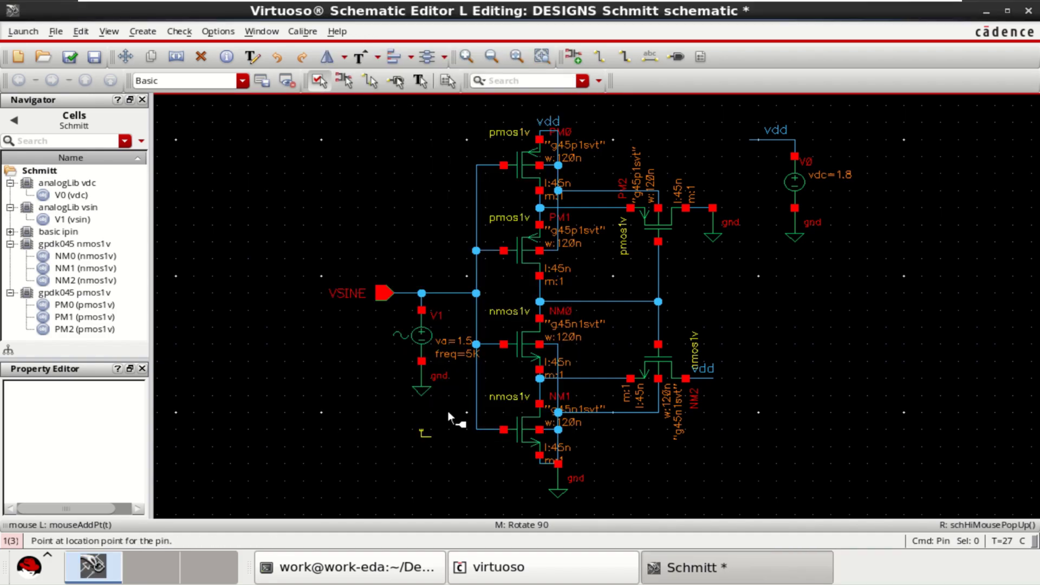
click(750, 284)
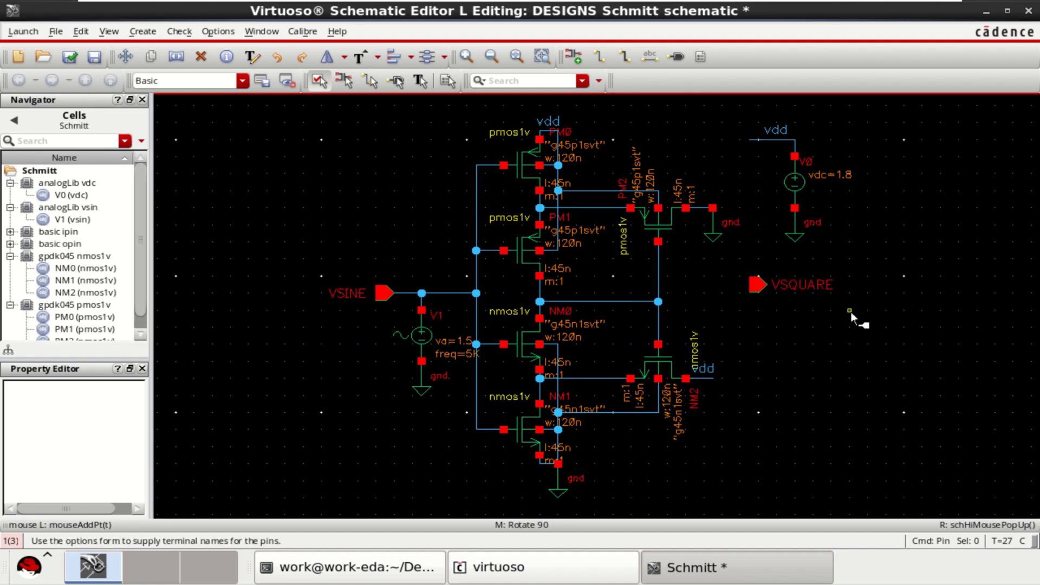
- Wire the VSQUARE pin to the circuit's output node
click(596, 57)
click(752, 284)
click(659, 285)
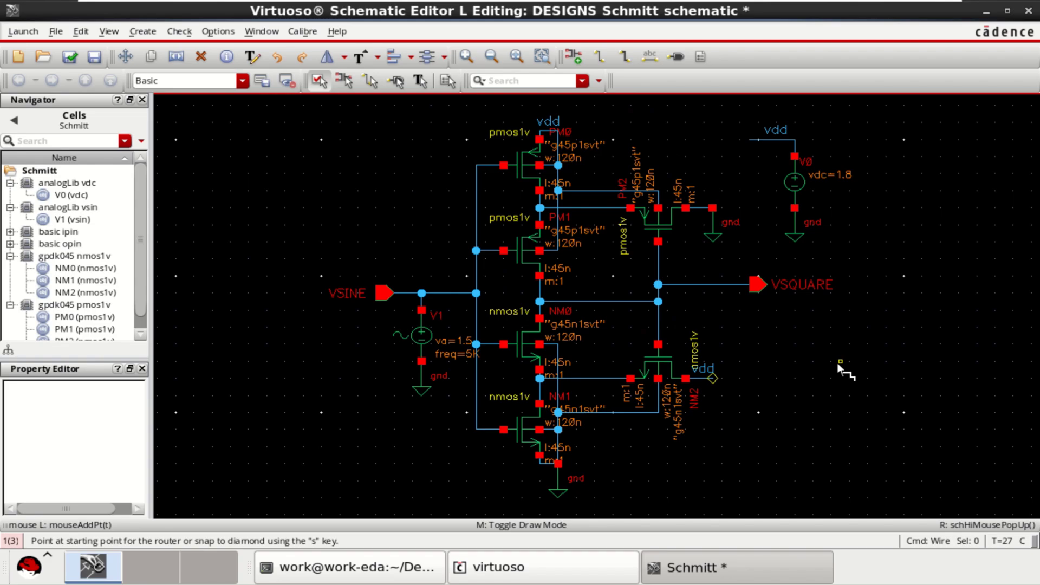
key(Escape)
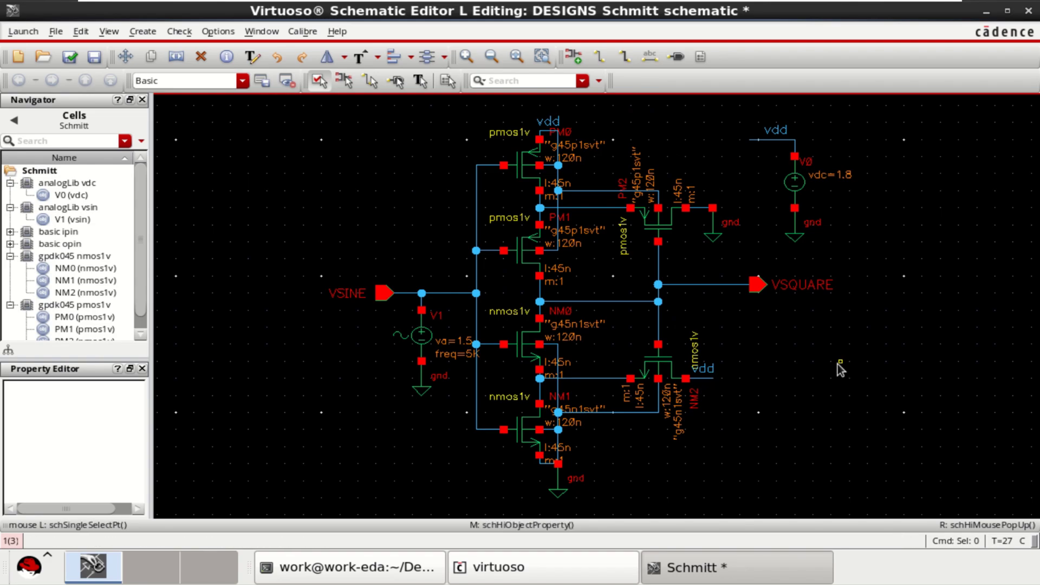
- Check and save the schematic and launch ADE L
click(69, 57)
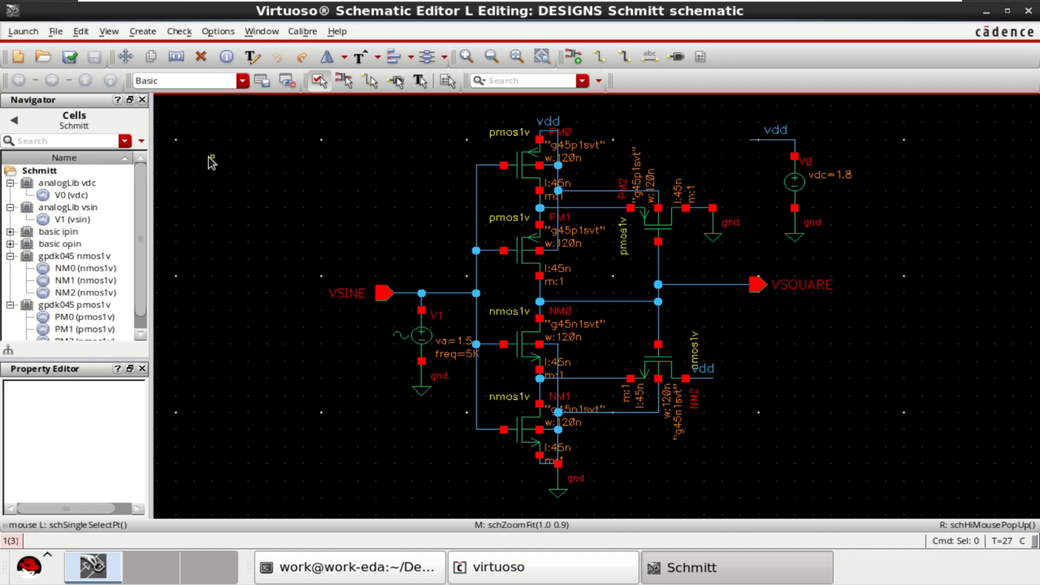
click(24, 31)
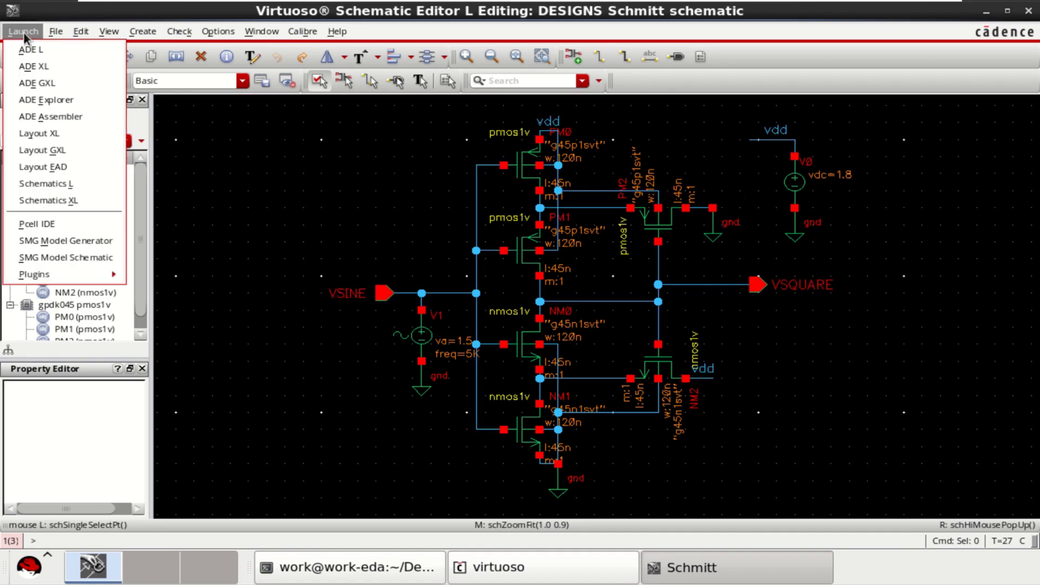
click(93, 48)
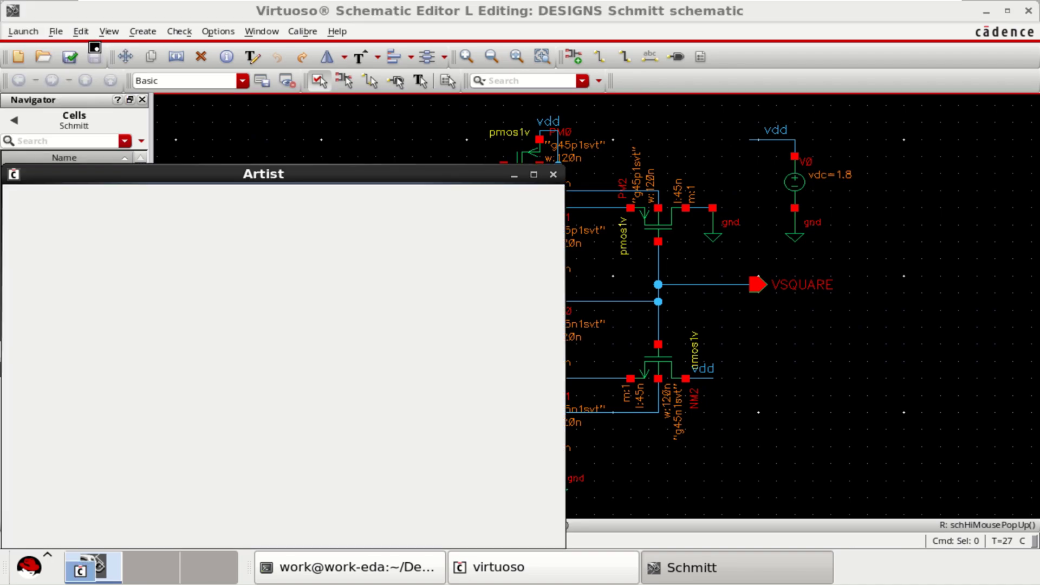
drag(313, 177, 435, 118)
- Add an enabled tran analysis with 2m stop time and moderate accuracy
right_click(480, 236)
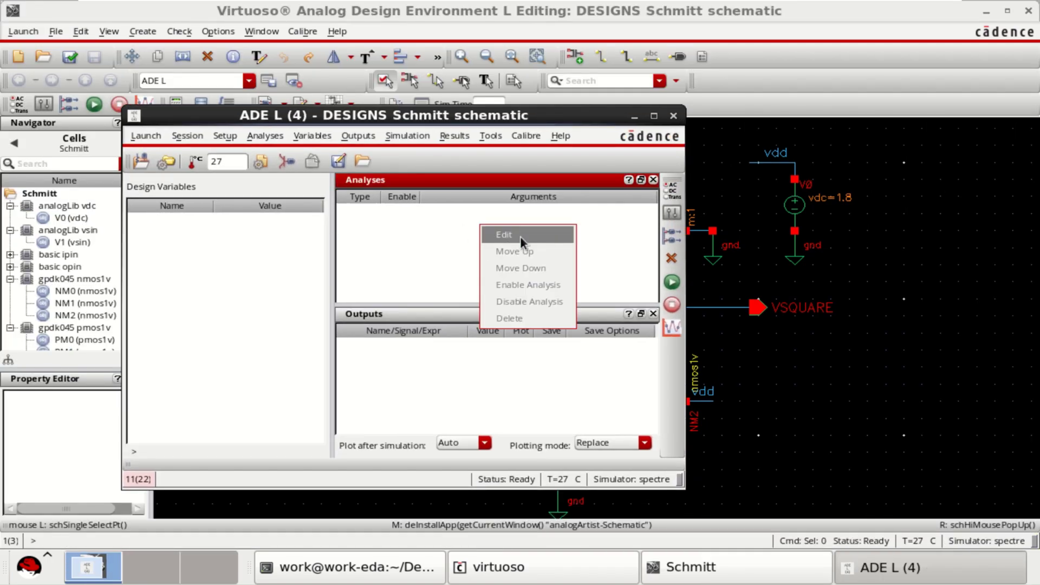
click(520, 236)
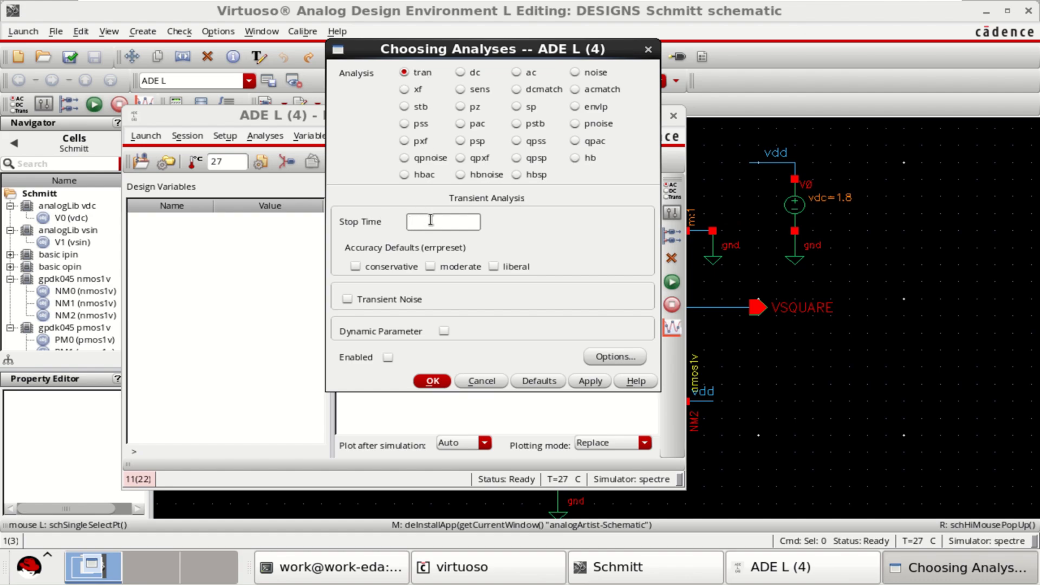
text(2m)
click(458, 265)
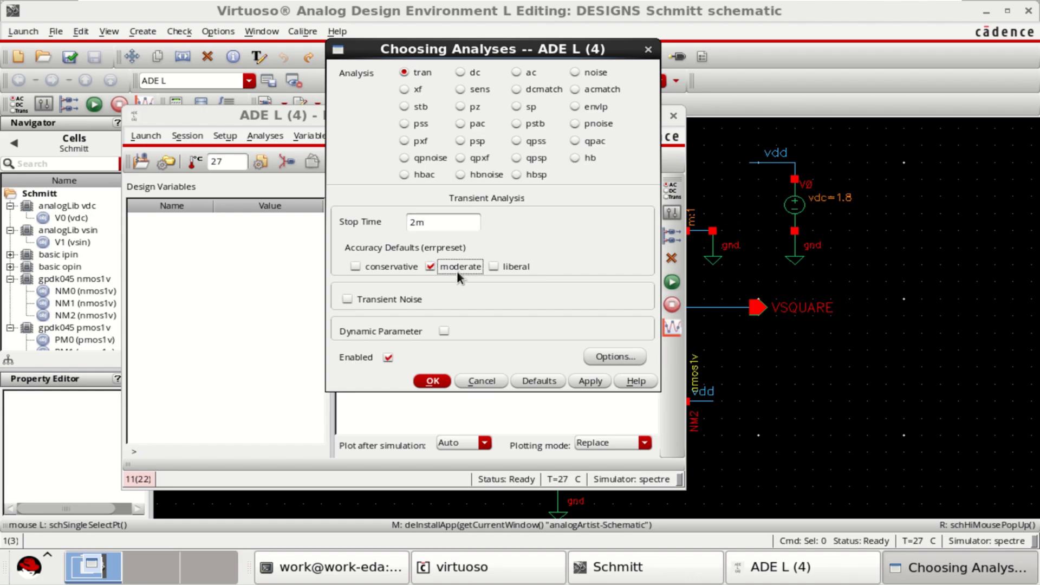
click(441, 382)
- Select the VSINE and VSQUARE nets on the schematic as outputs to plot
click(500, 385)
right_click(498, 371)
click(509, 369)
click(677, 122)
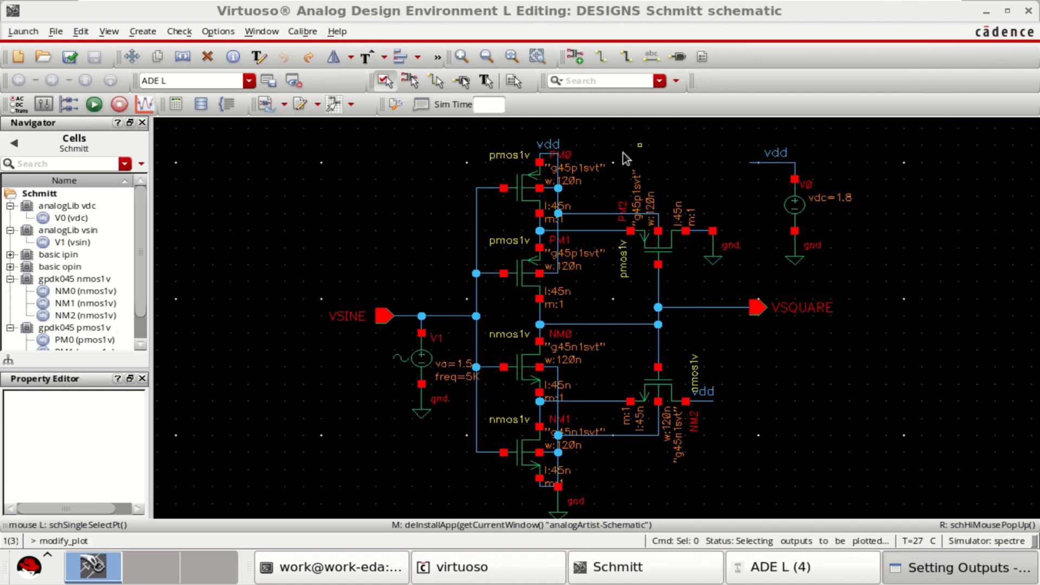
click(444, 319)
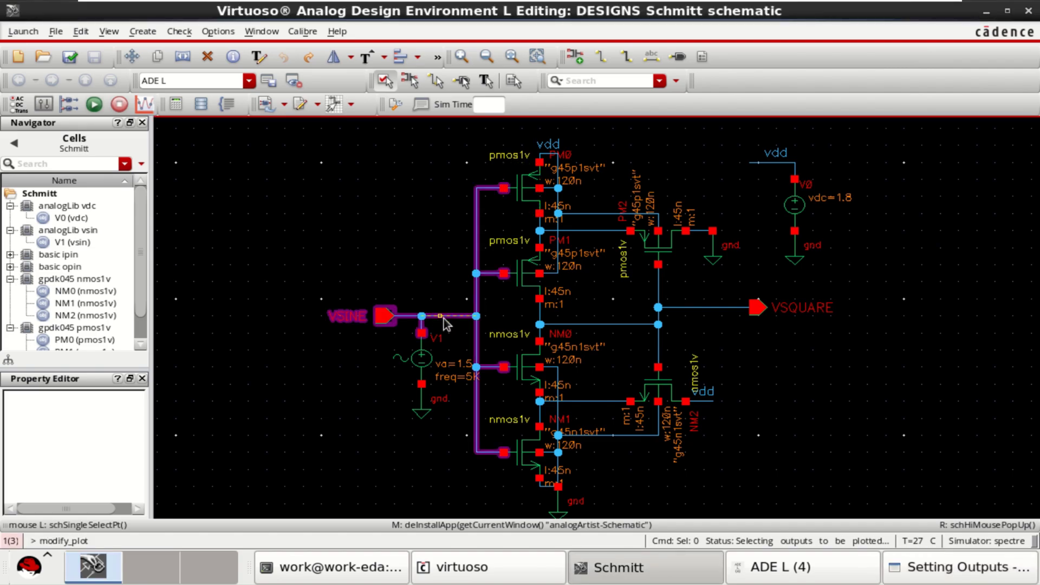
click(713, 308)
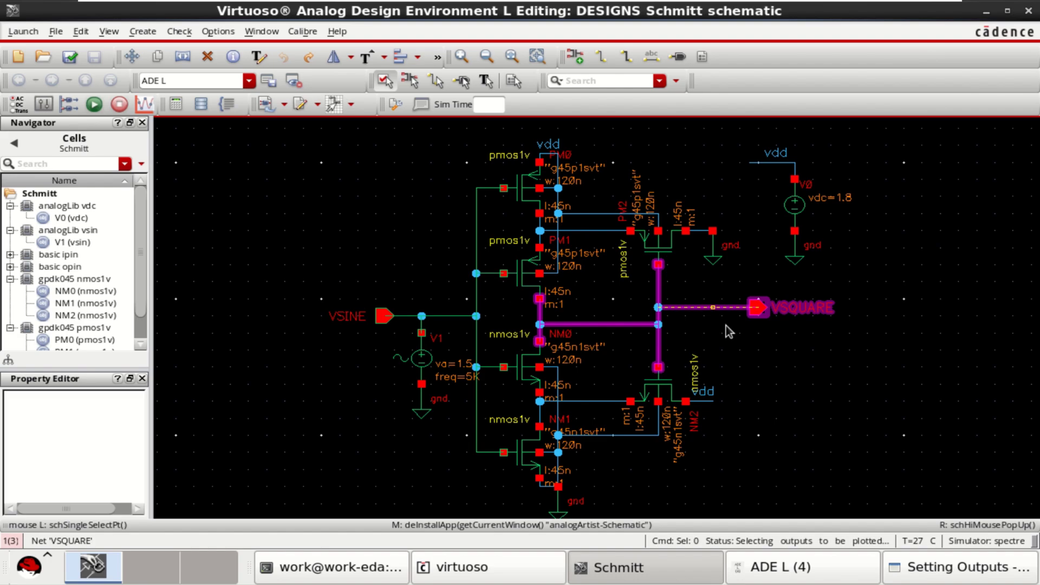
click(956, 575)
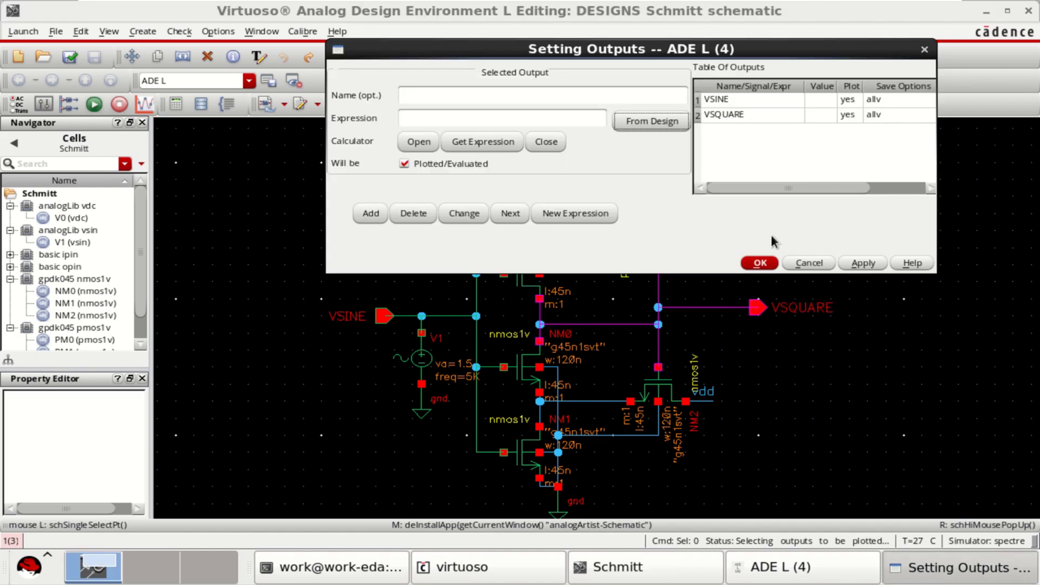
click(761, 263)
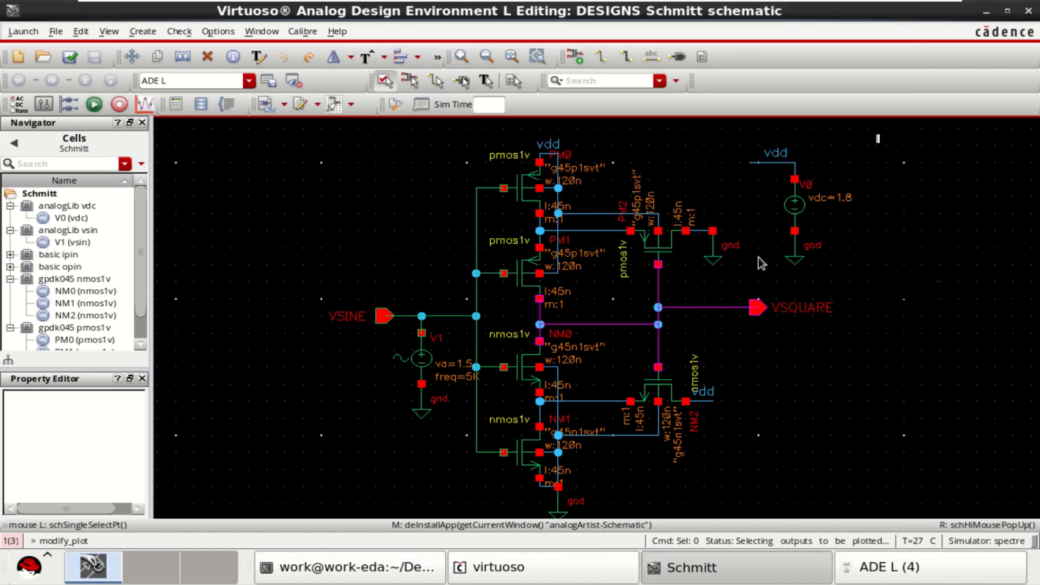
click(895, 567)
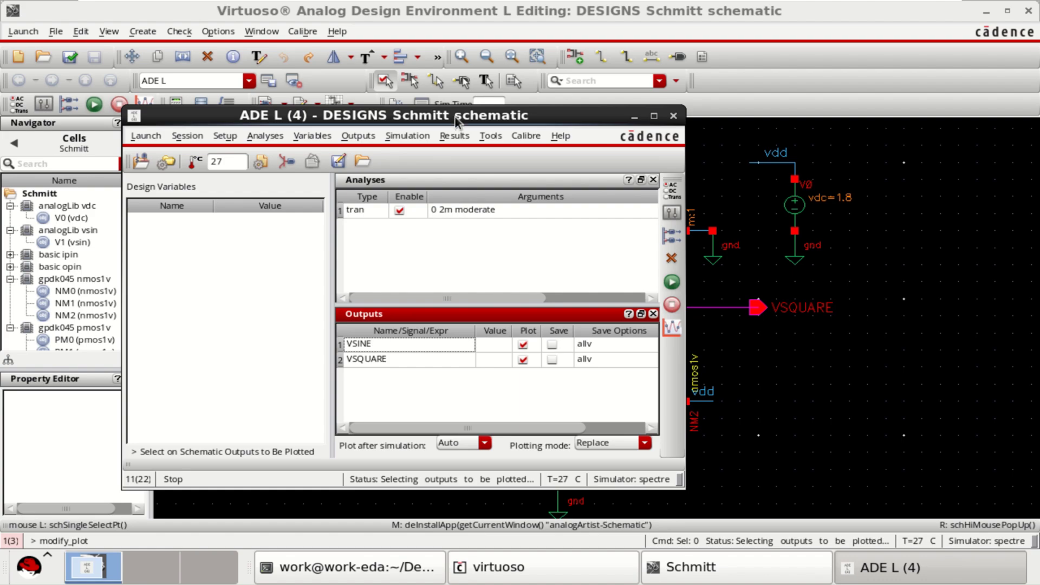
drag(455, 117, 517, 119)
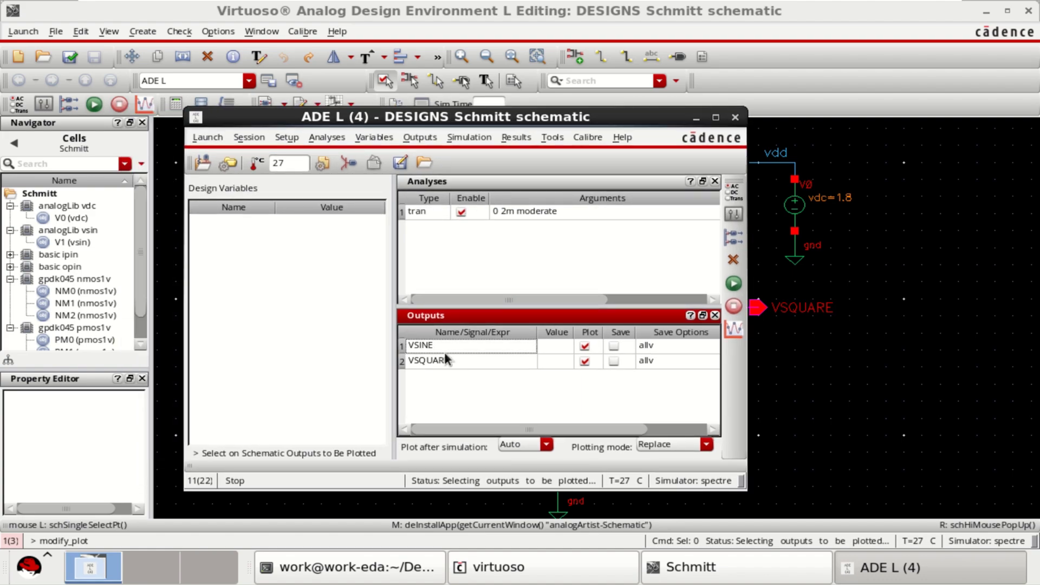
- Netlist and run, then split the VSQUARE and VSINE traces onto separate strips
click(735, 284)
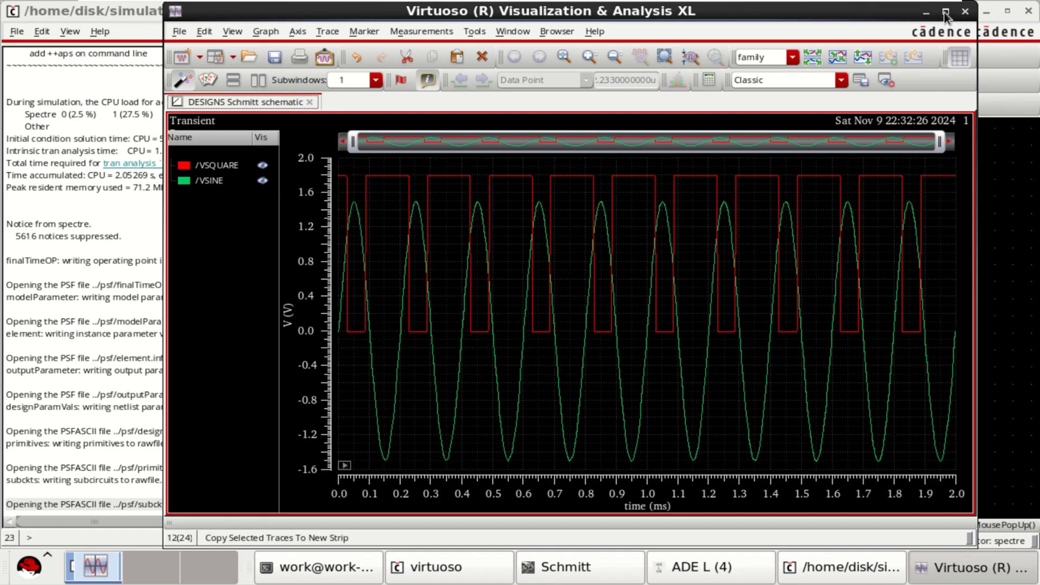
click(945, 12)
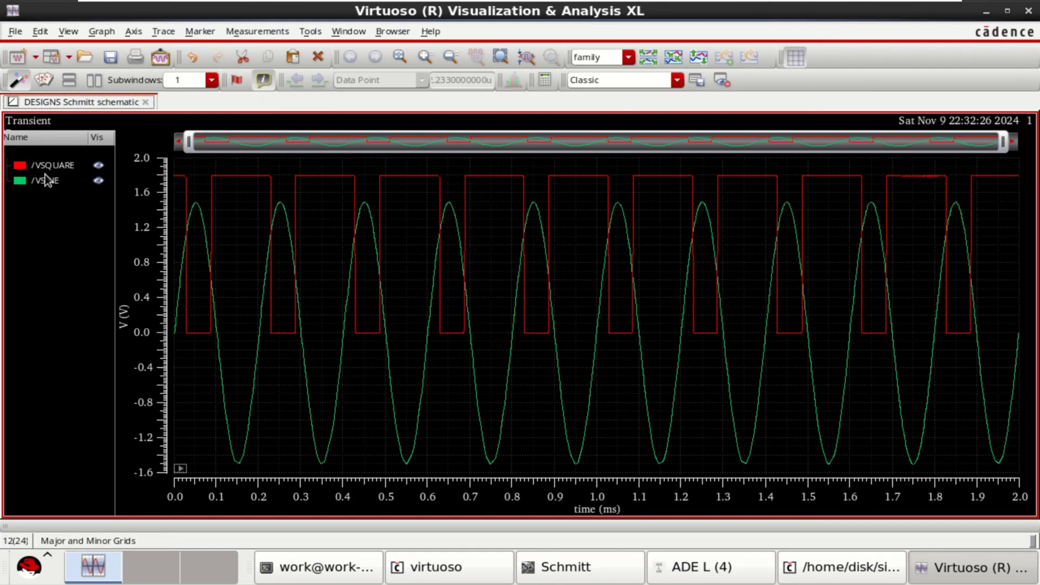
click(49, 165)
ctrl+click(44, 181)
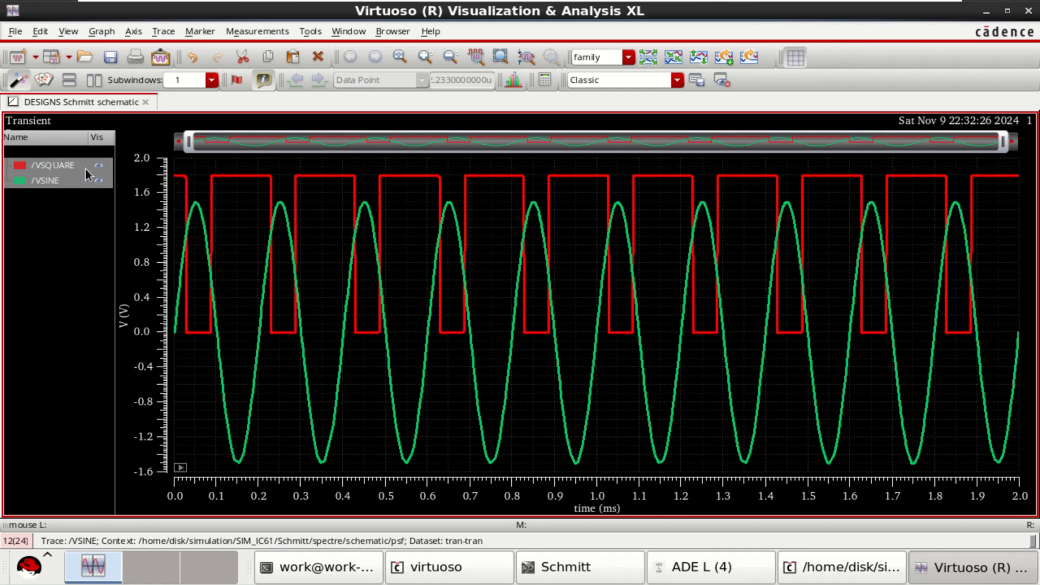
right_click(83, 256)
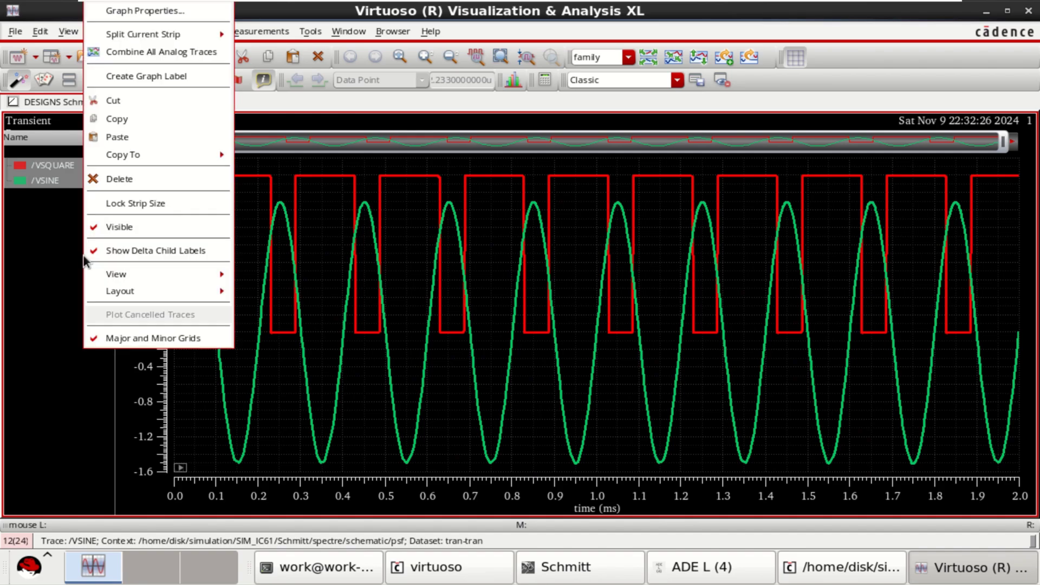
mouse_move(132, 292)
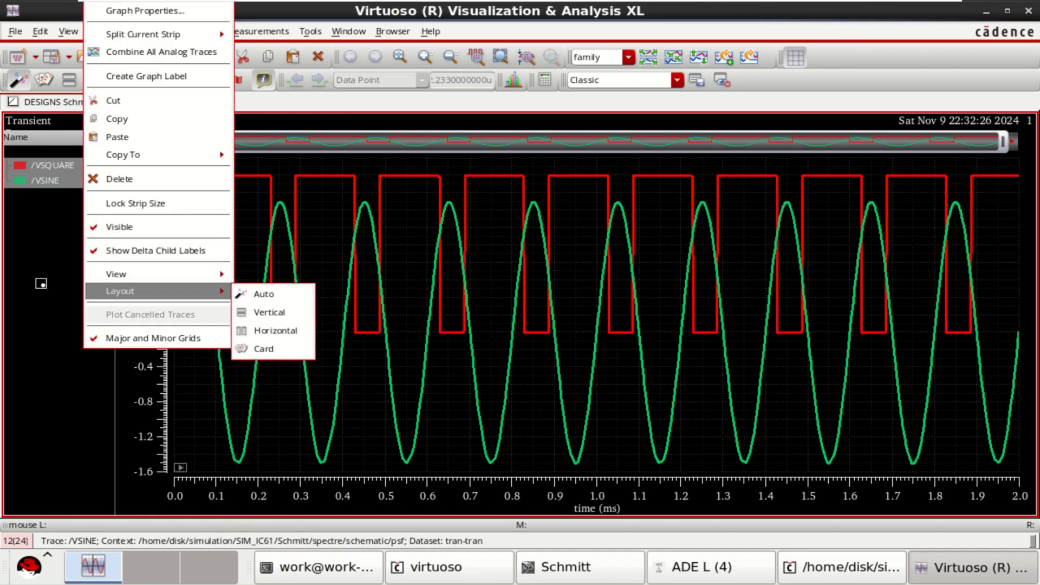
click(49, 269)
click(653, 57)
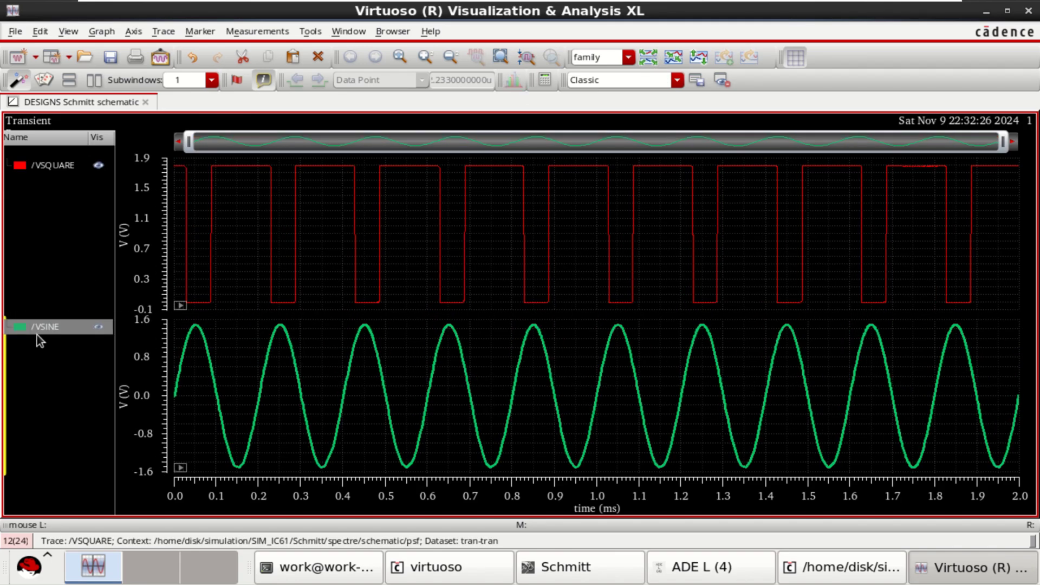
- Change the waveform graph's background colour to white in Graph Properties
right_click(51, 266)
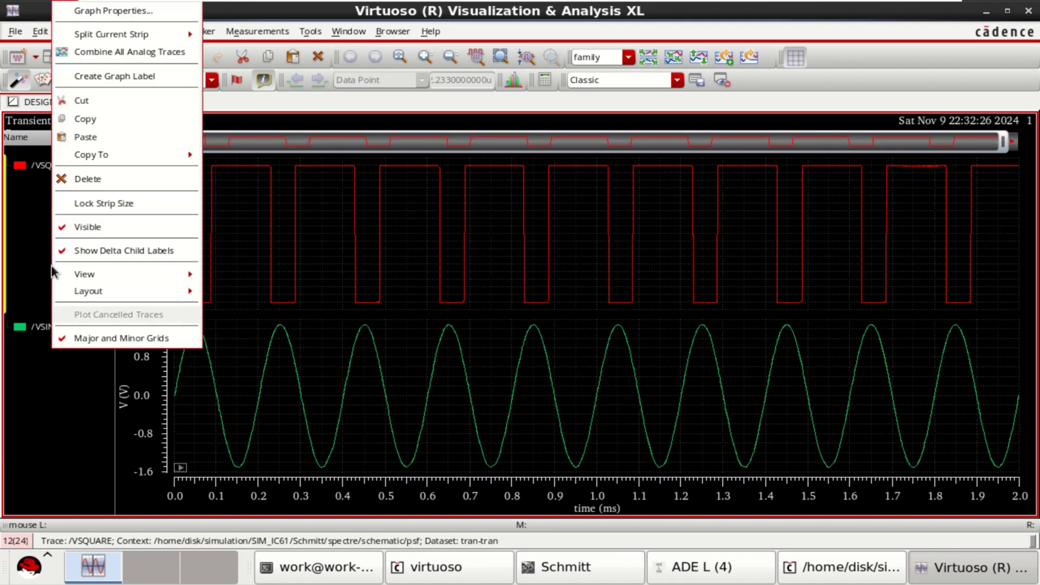
click(110, 11)
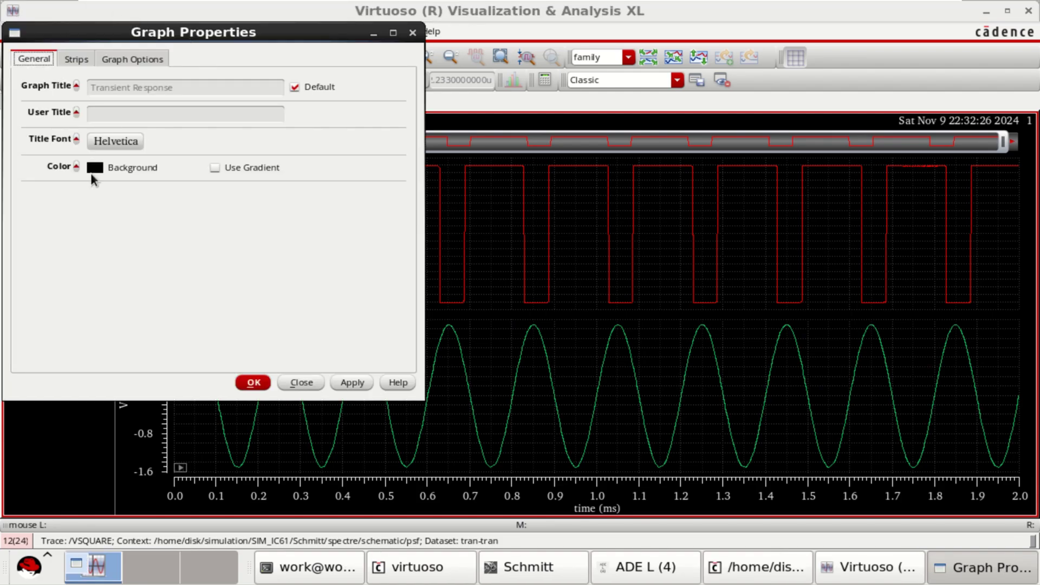
click(91, 174)
click(190, 219)
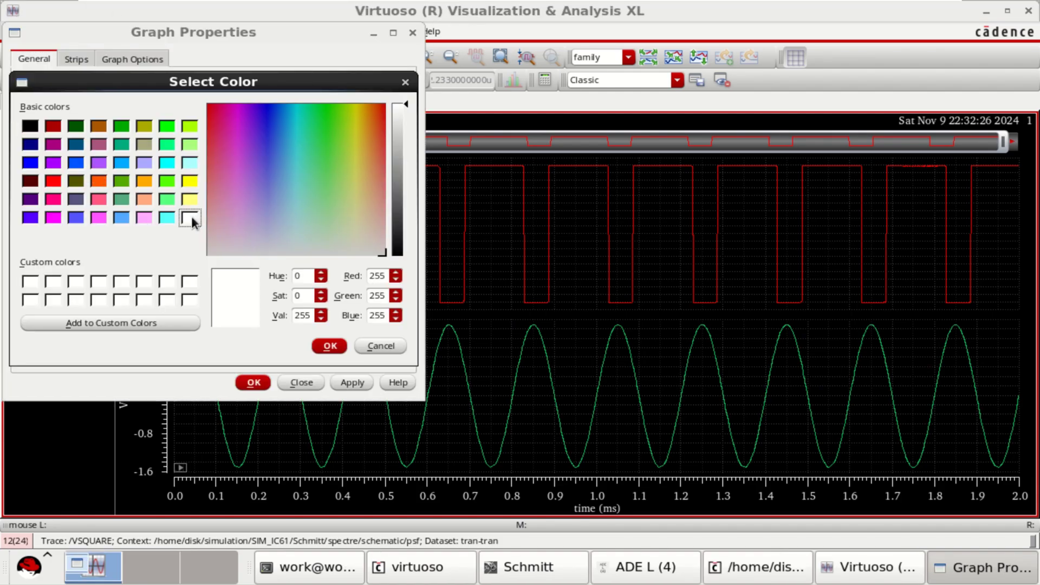
click(330, 346)
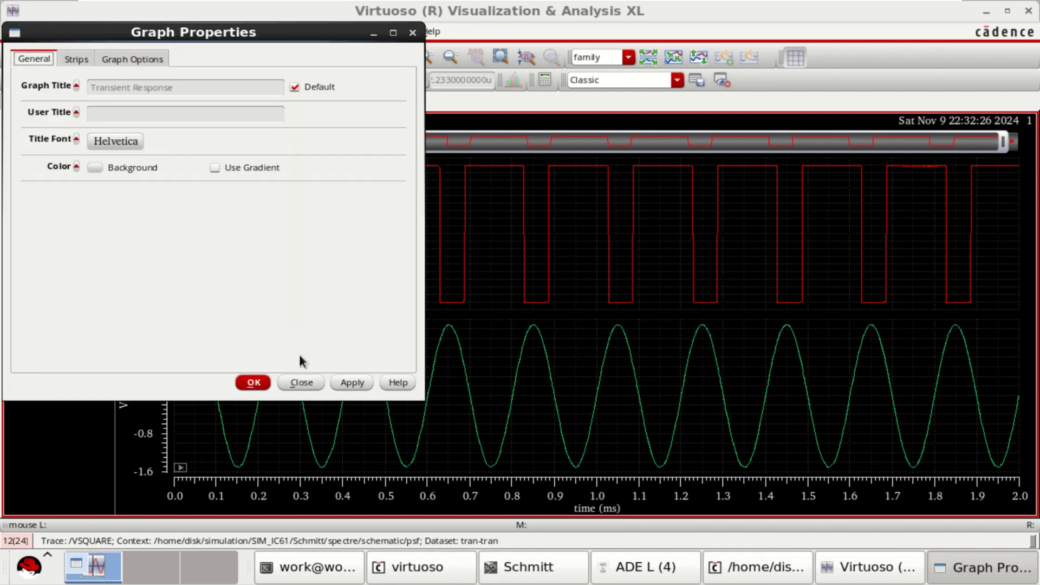
click(253, 382)
- Draw the VSQUARE and VSINE traces with thick lines
click(47, 166)
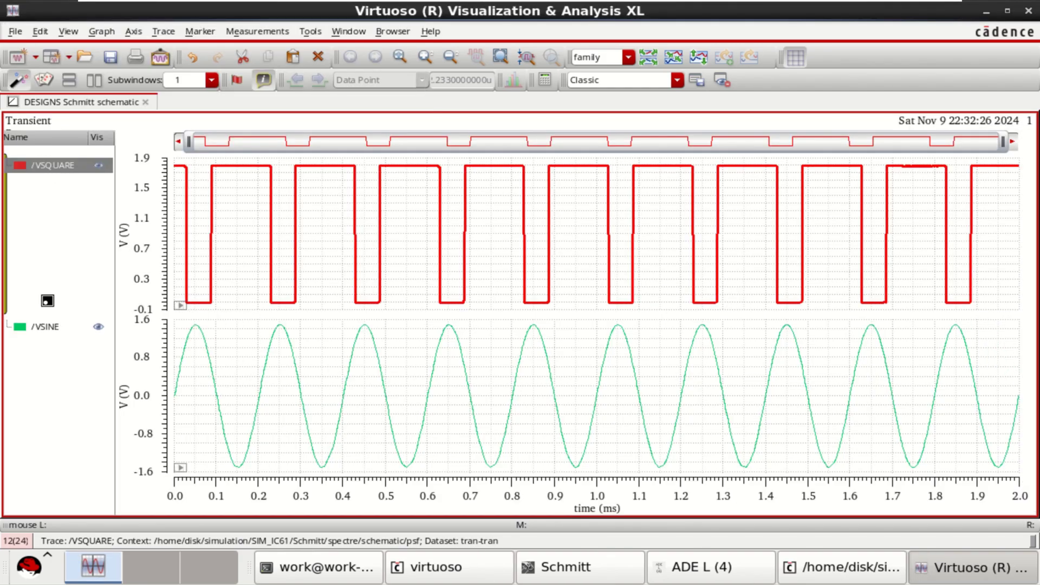
ctrl+click(45, 327)
right_click(42, 326)
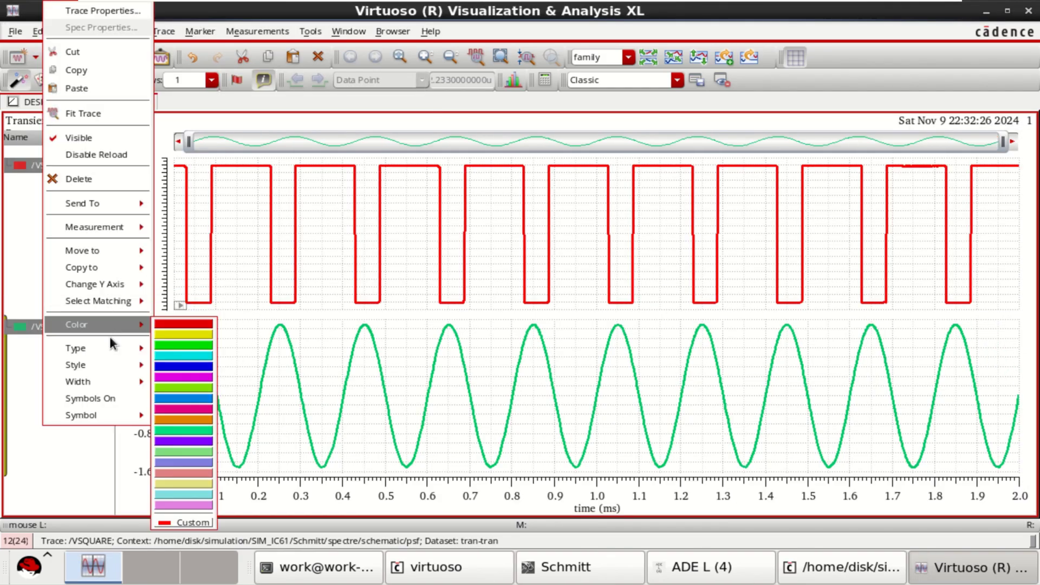
mouse_move(107, 366)
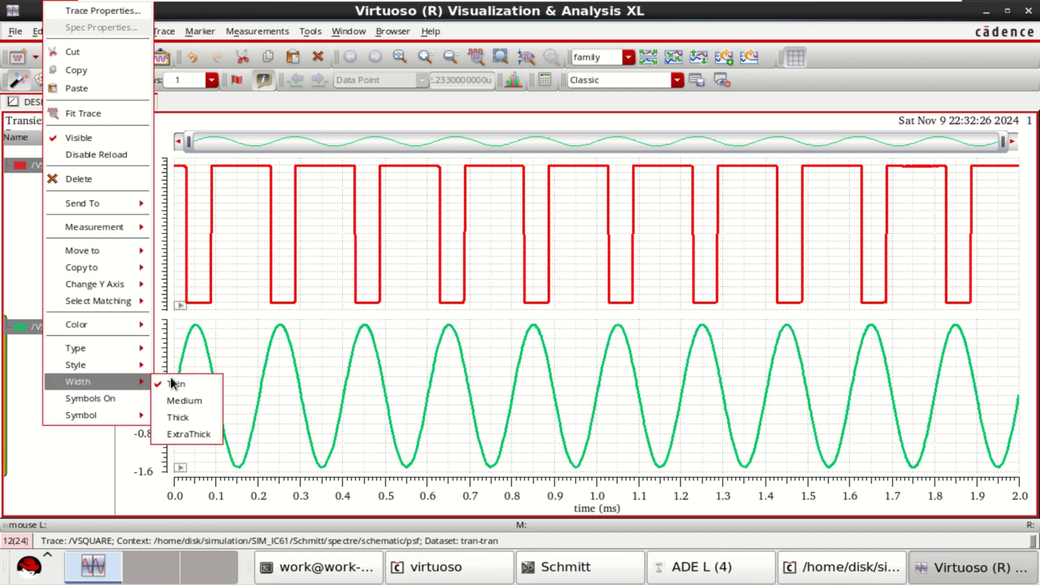
click(183, 415)
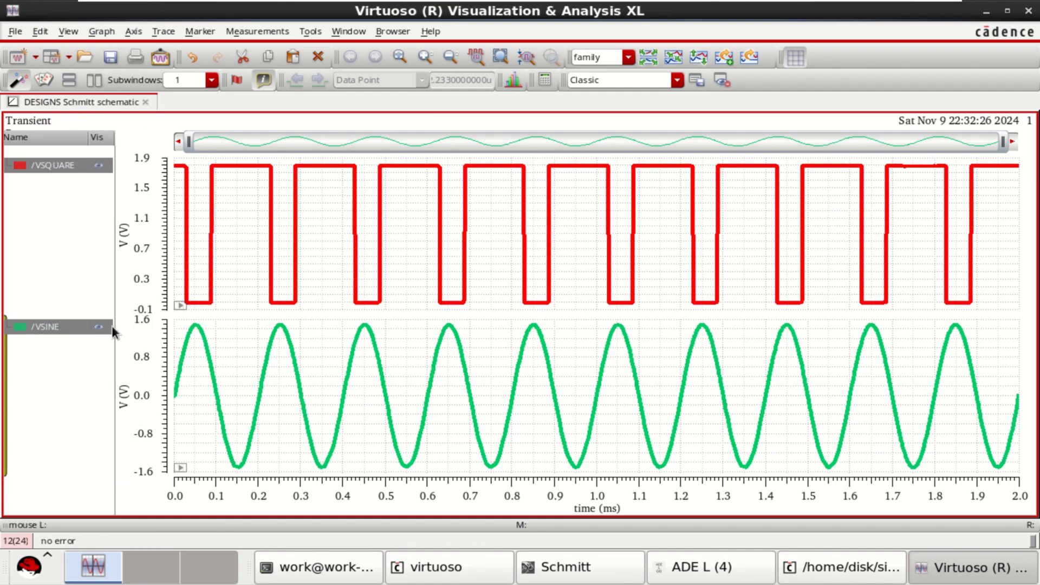
click(43, 261)
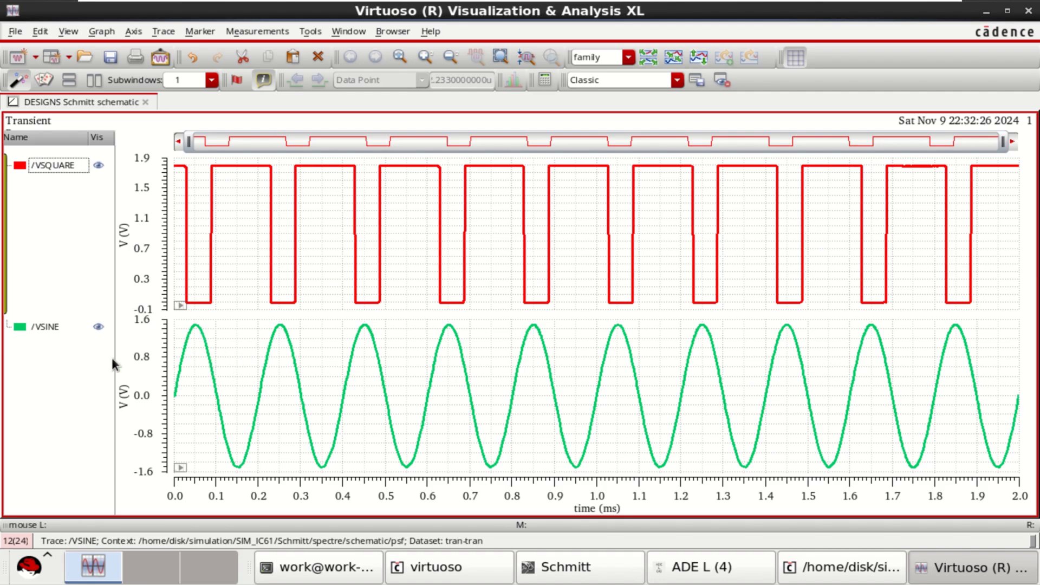
click(33, 327)
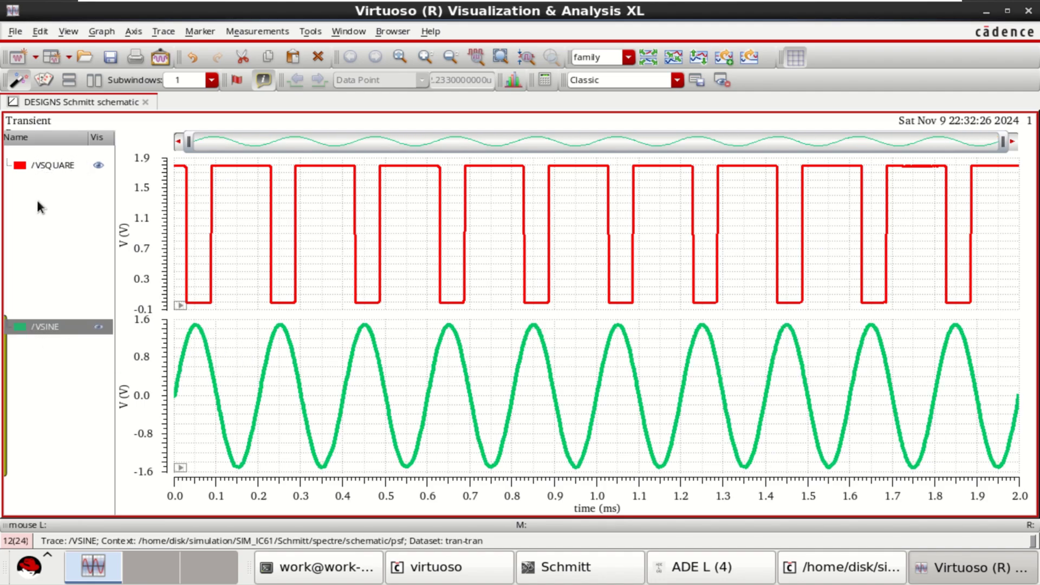
ctrl+click(64, 165)
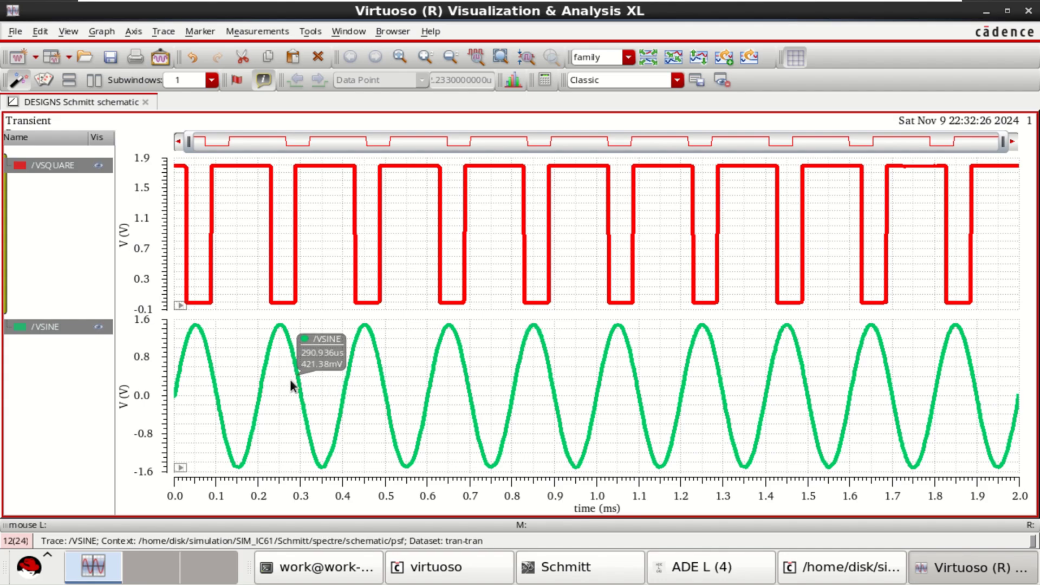
click(236, 351)
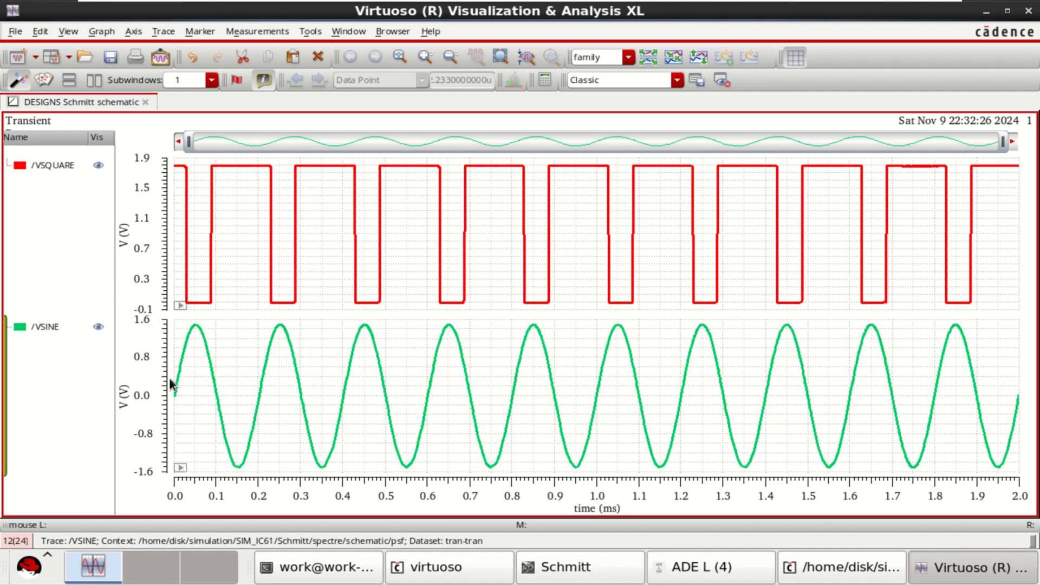
mouse_move(178, 245)
click(57, 165)
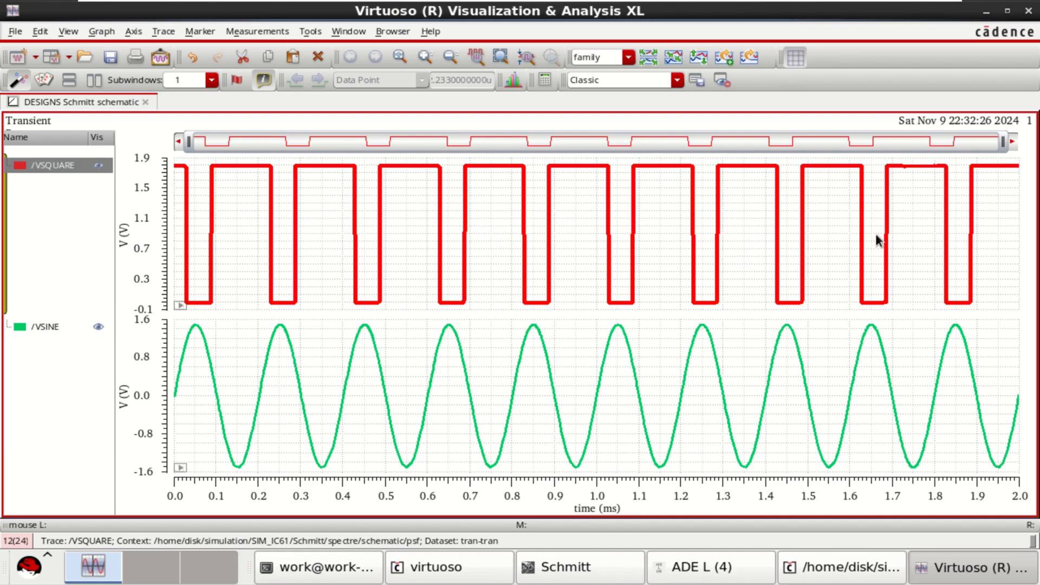